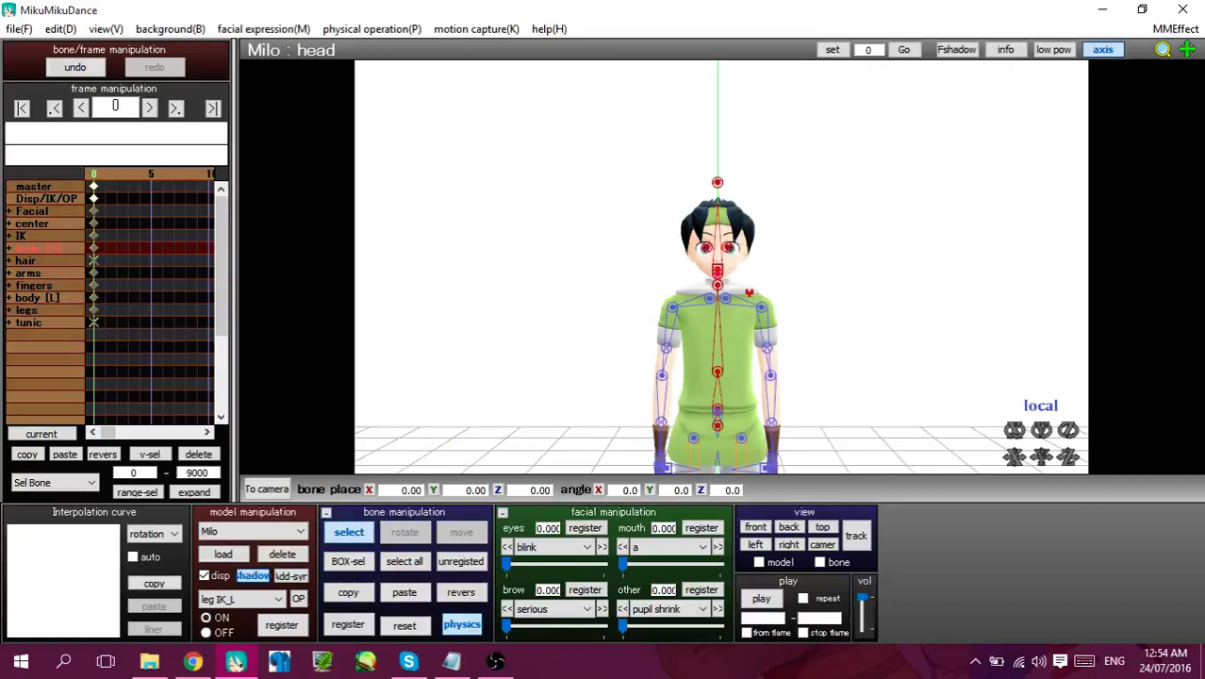
Register the right arm bone's keyframe at frame 0 and shape its rotation interpolation into a steep S-curve
click(672, 308)
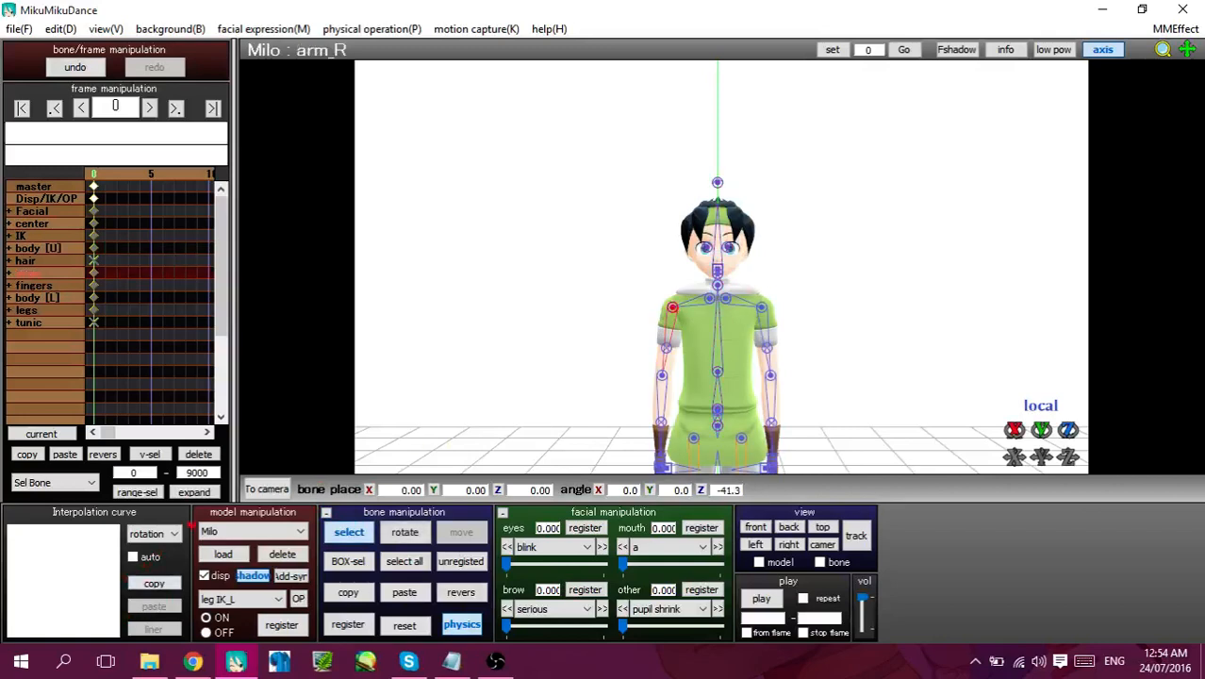
click(348, 624)
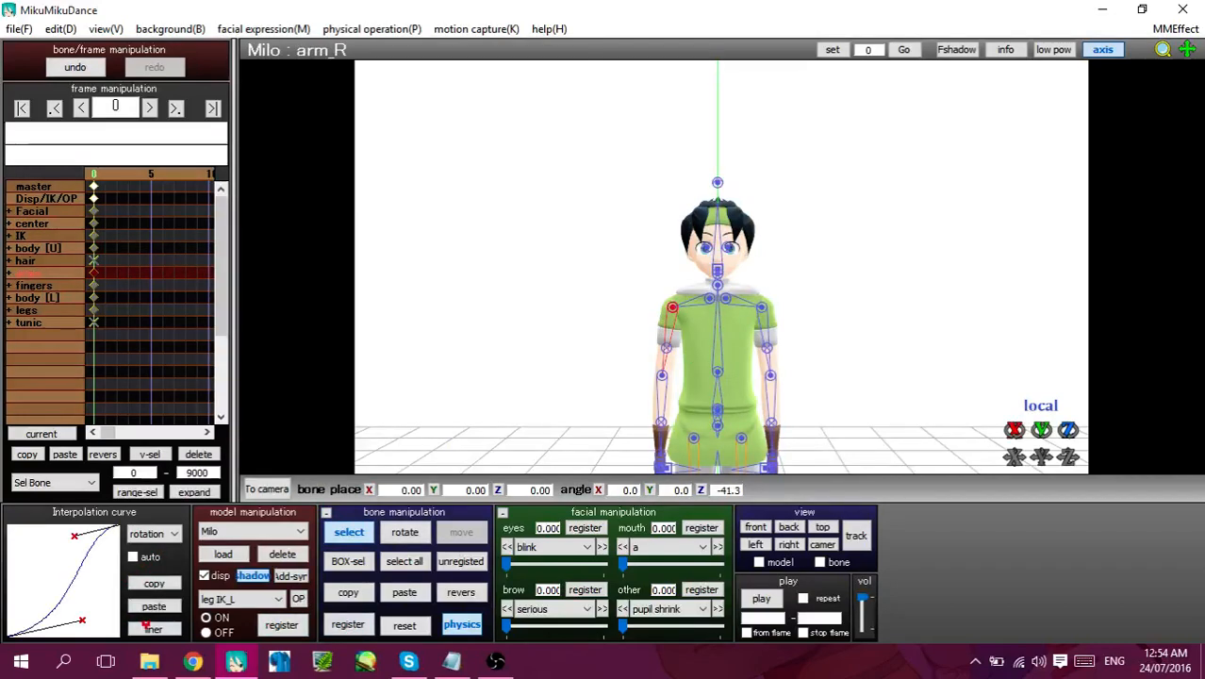
click(148, 628)
drag(33, 621, 73, 619)
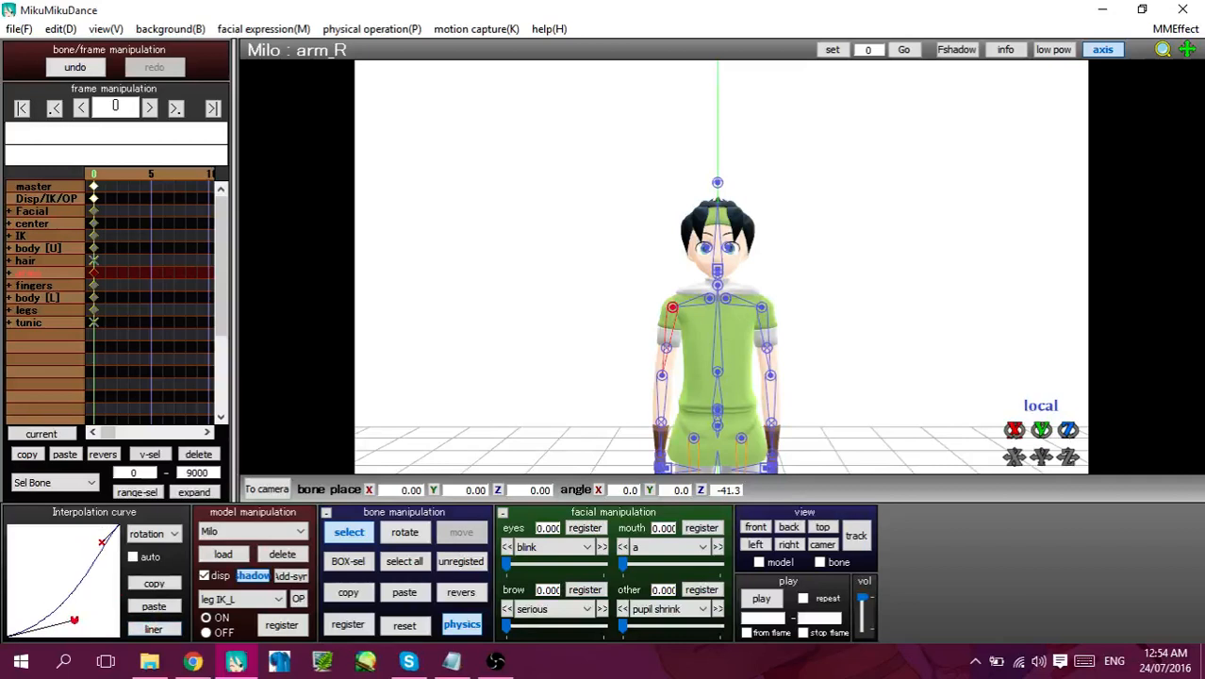
drag(103, 543, 27, 508)
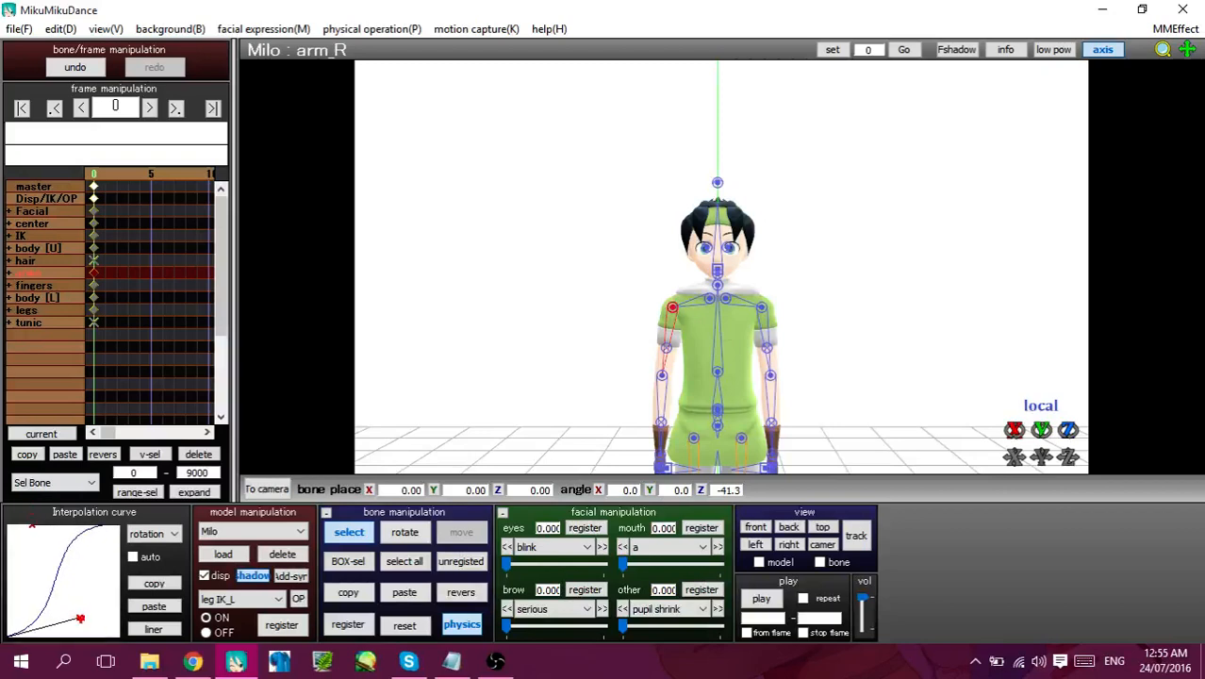
drag(80, 619, 94, 634)
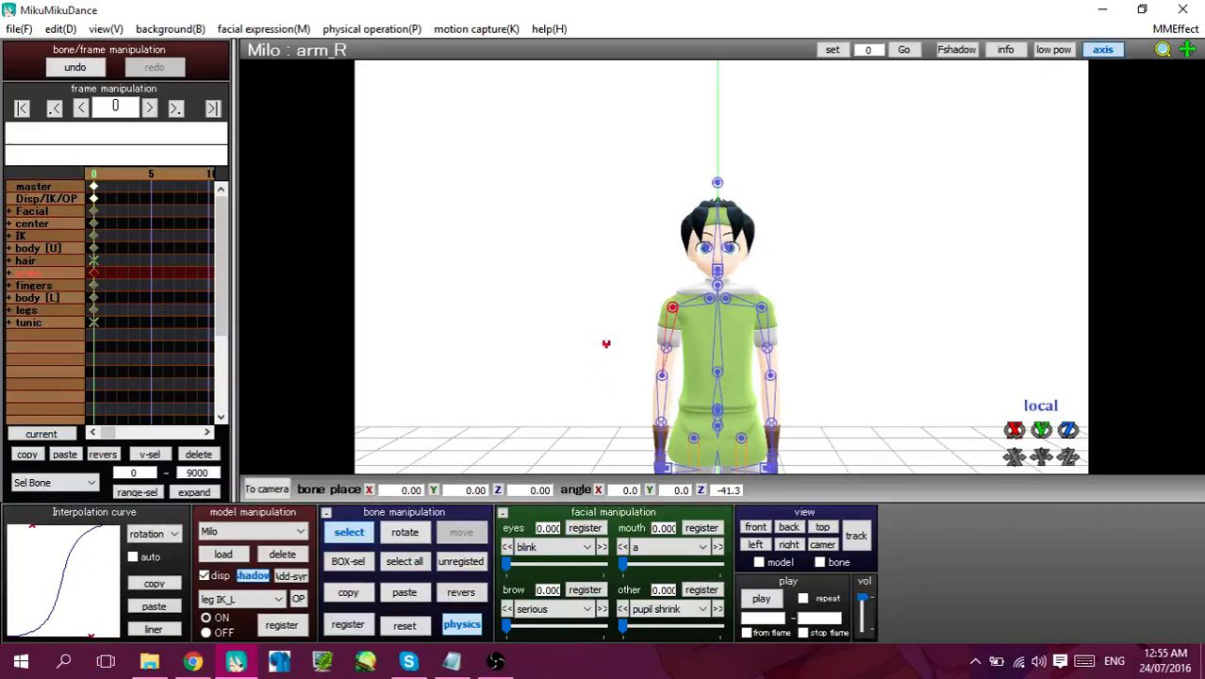
scroll(1118, 301, up, 2)
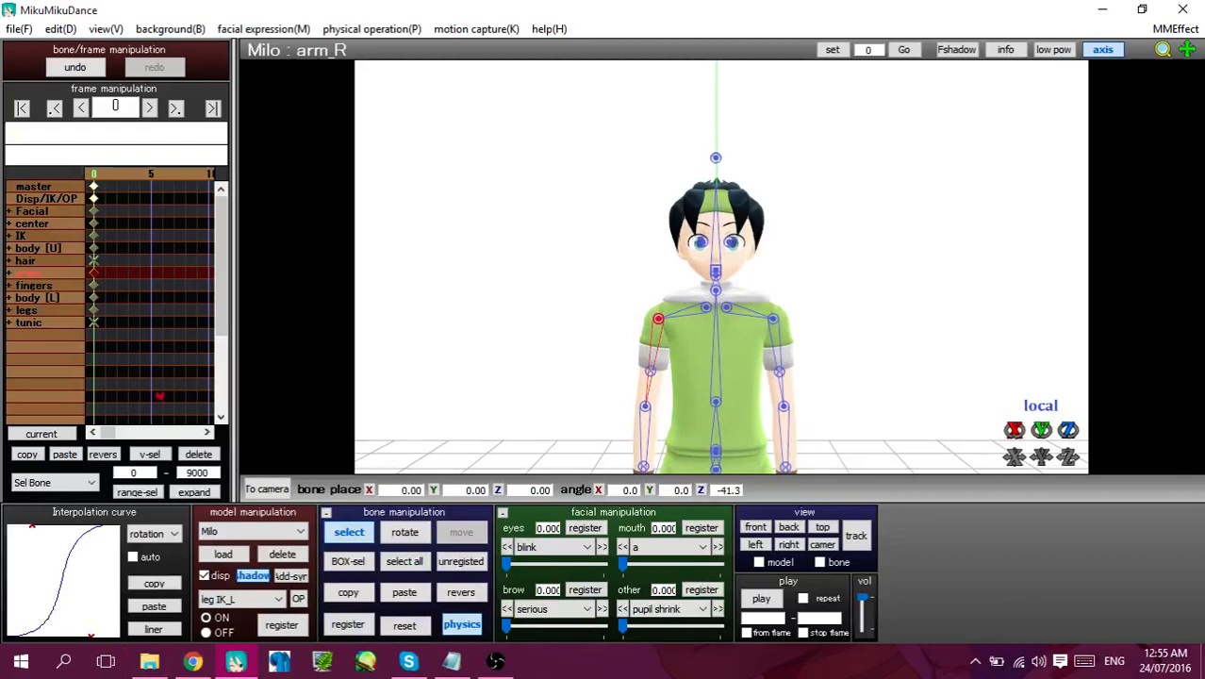
scroll(705, 264, down, 2)
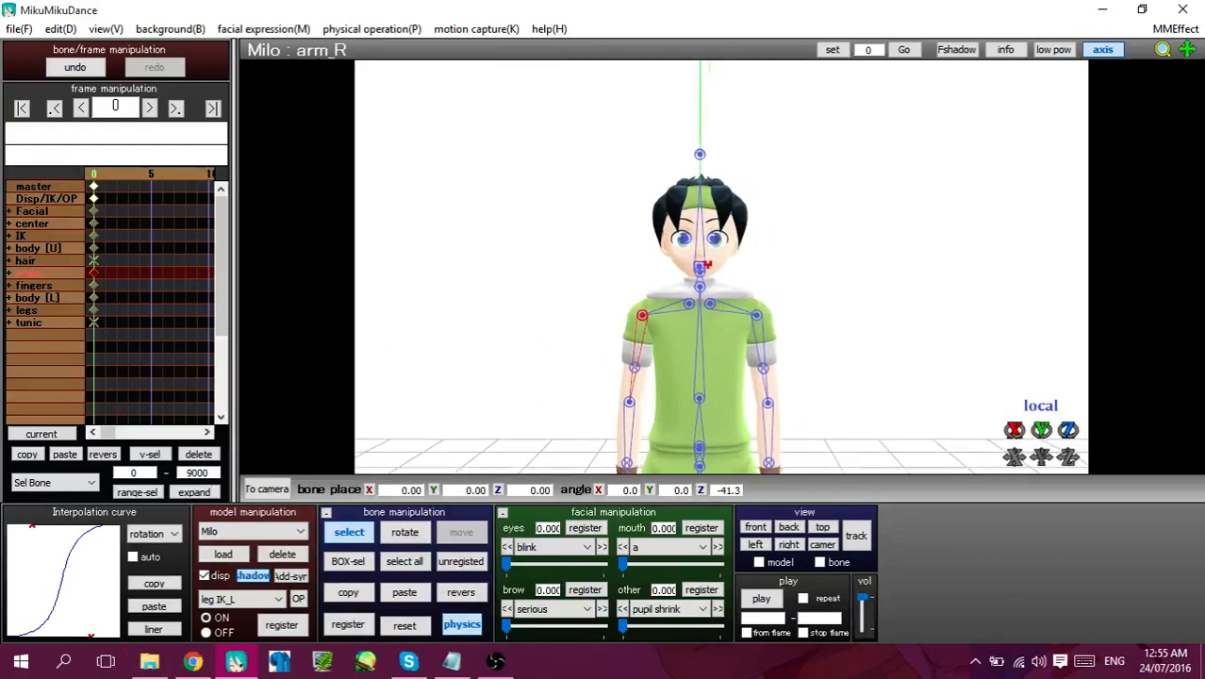
Paste the copied interpolation curve onto the right arm's frame 0 keyframe and pull its handles into a steeper S-curve
click(151, 607)
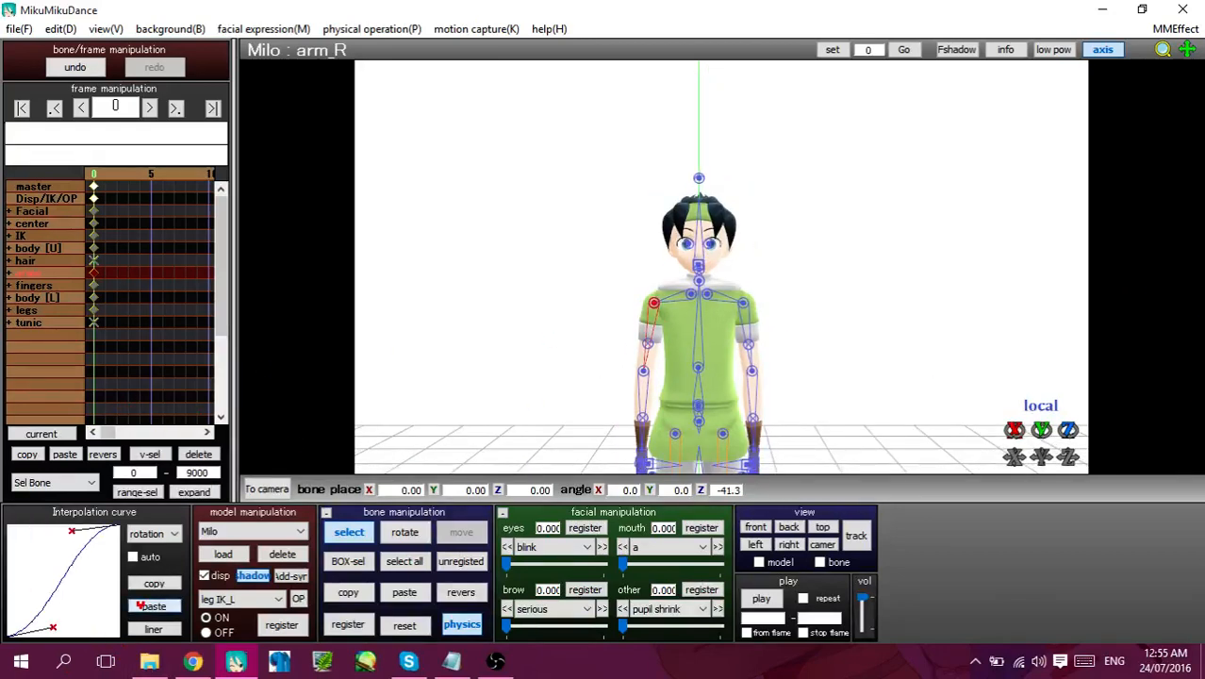
drag(75, 533, 32, 520)
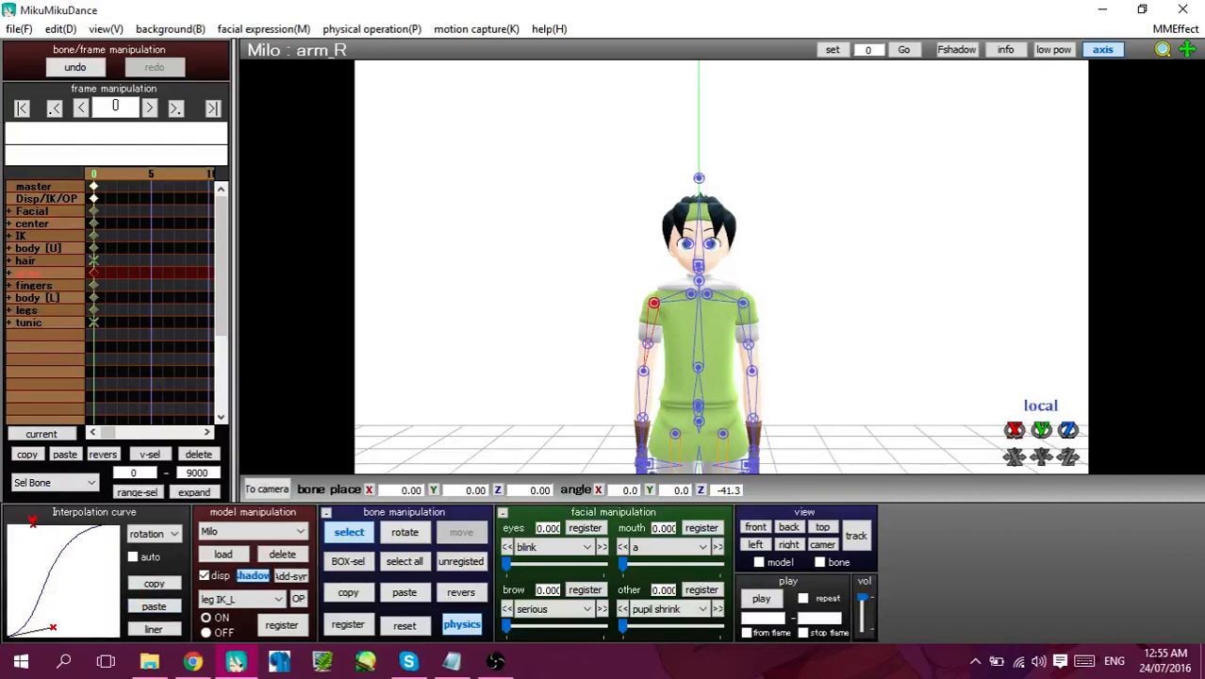
drag(54, 625, 93, 637)
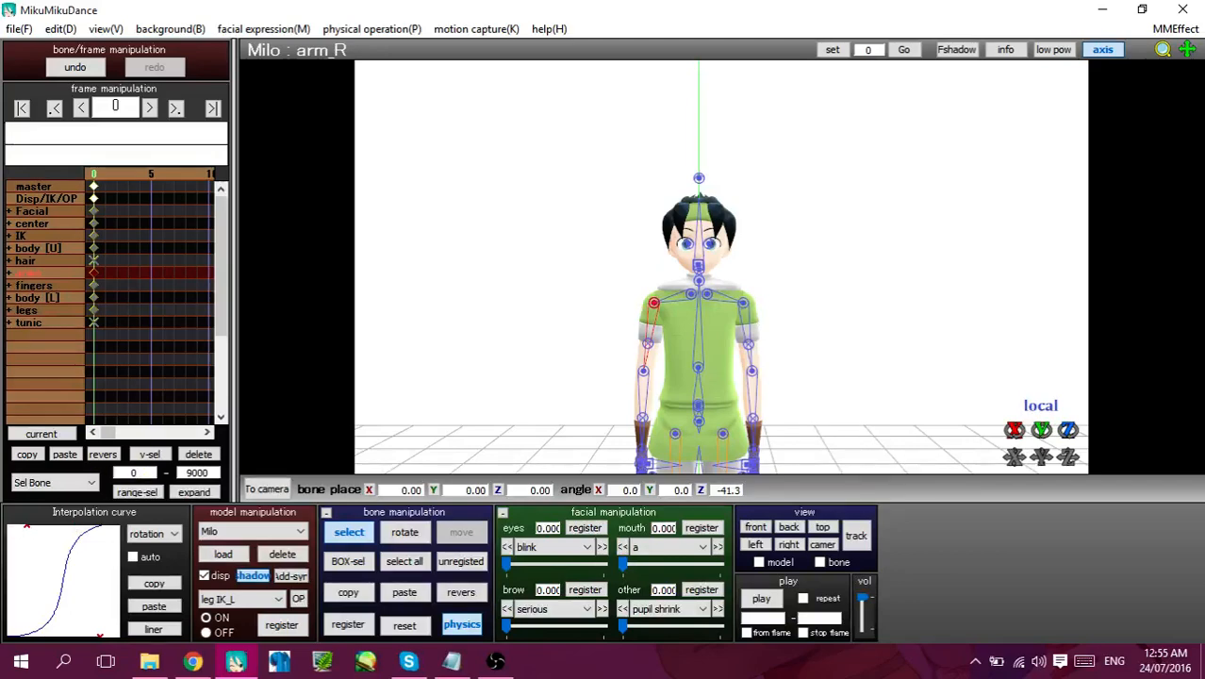
scroll(722, 268, up, 3)
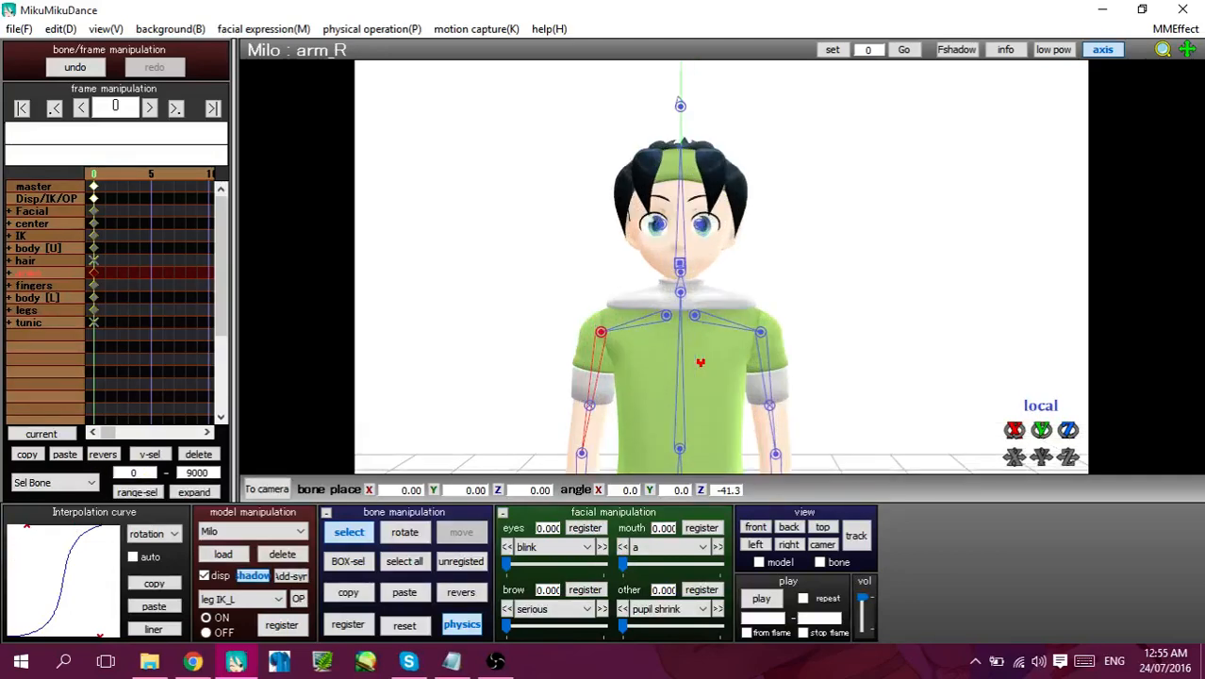
scroll(722, 268, down, 5)
scroll(721, 268, up, 4)
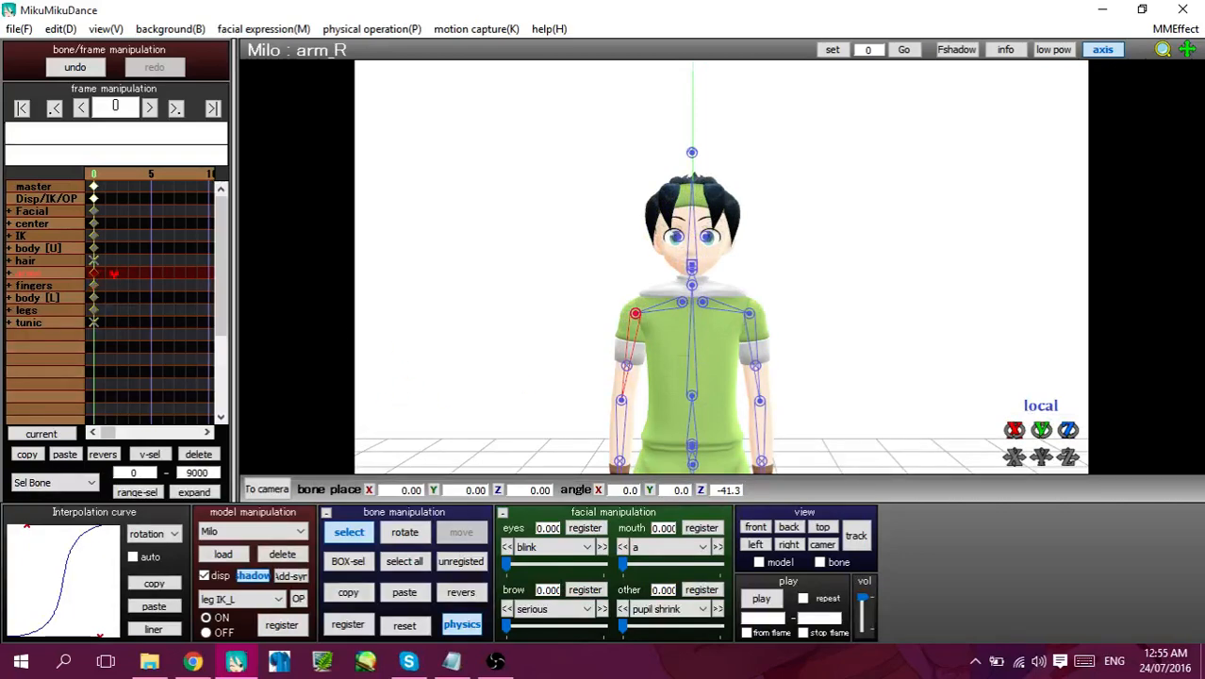
Restore the copied gentle interpolation curve on the right arm's frame 0 keyframe and select the left arm bone
click(156, 605)
scroll(559, 358, down, 3)
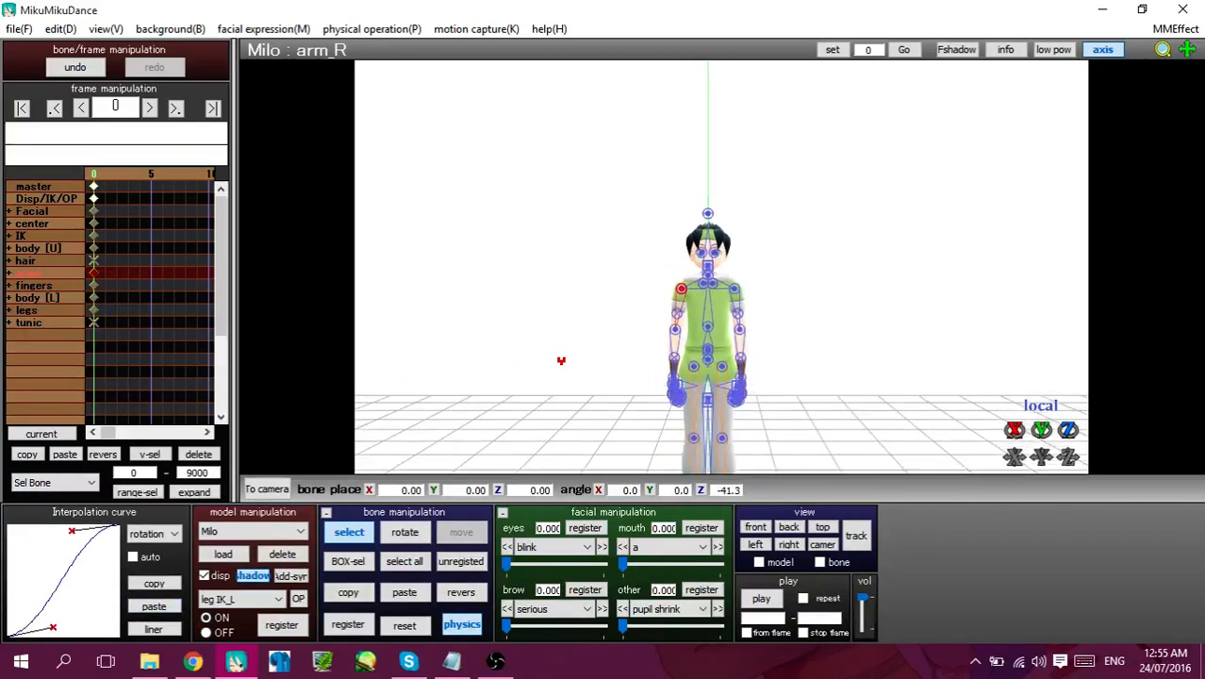
scroll(516, 377, up, 8)
scroll(264, 476, down, 5)
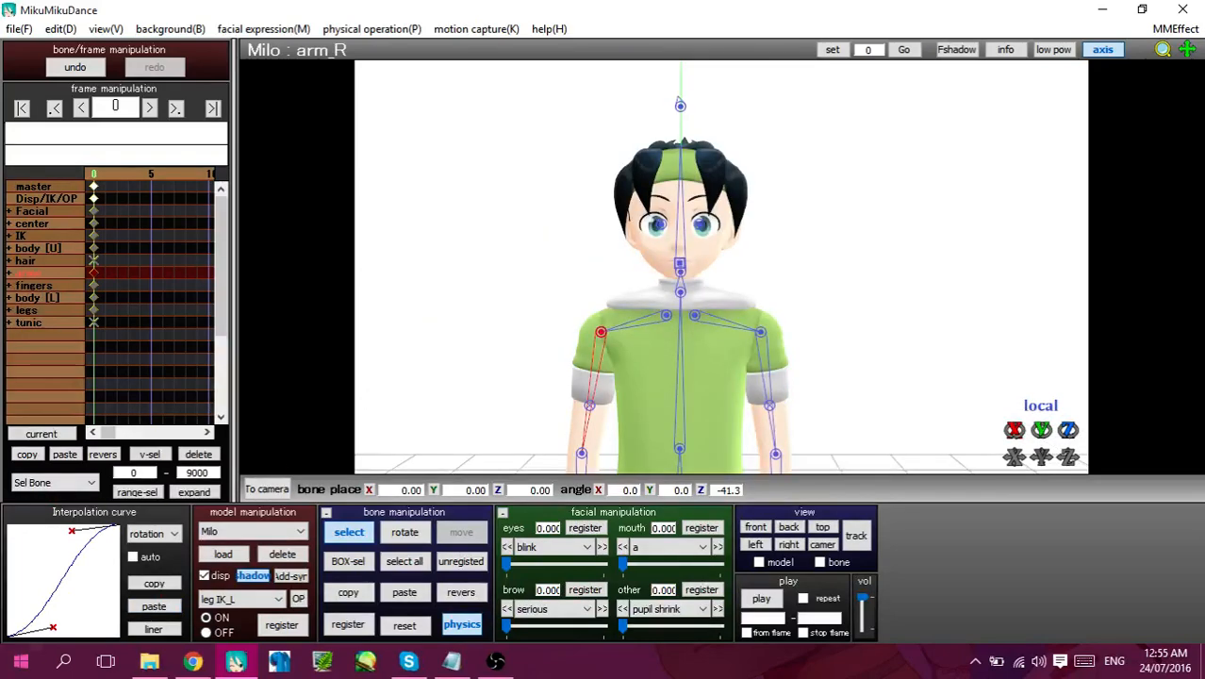
scroll(788, 347, down, 3)
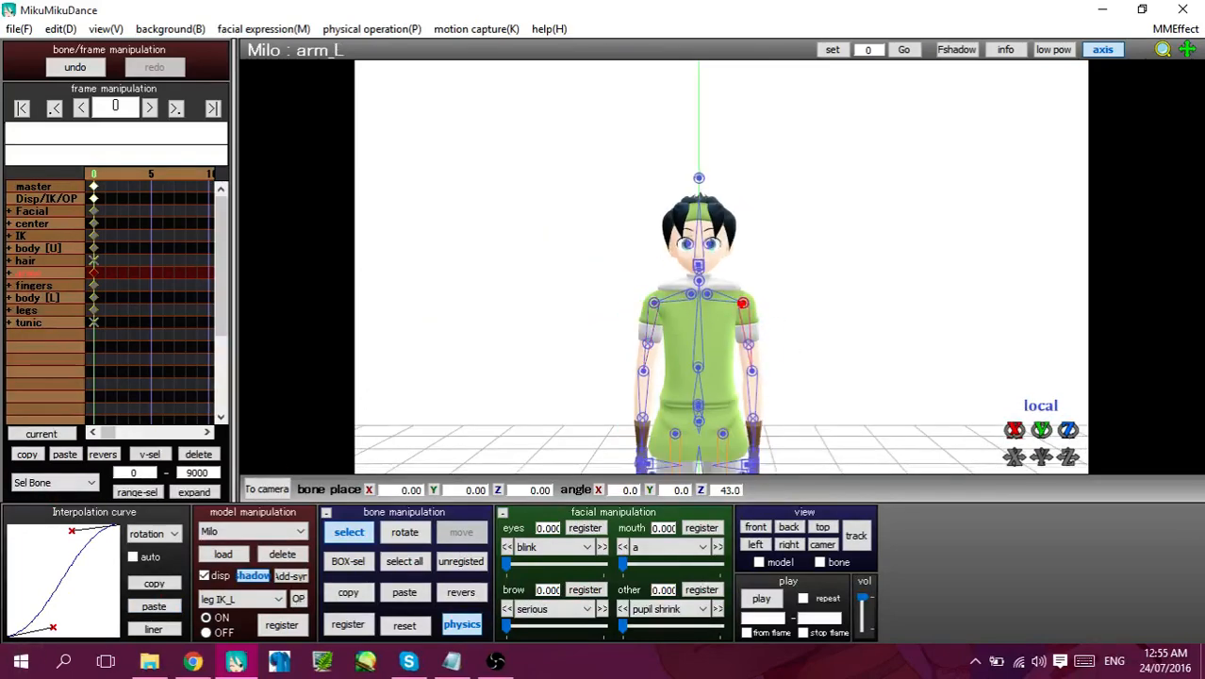
key(Right)
key(Right)
key(Right)
key(Right)
key(Right)
key(Right)
key(Right)
key(Right)
key(Right)
key(Right)
key(Right)
key(Right)
key(Right)
key(Right)
key(Right)
key(Right)
key(Right)
key(Right)
key(Right)
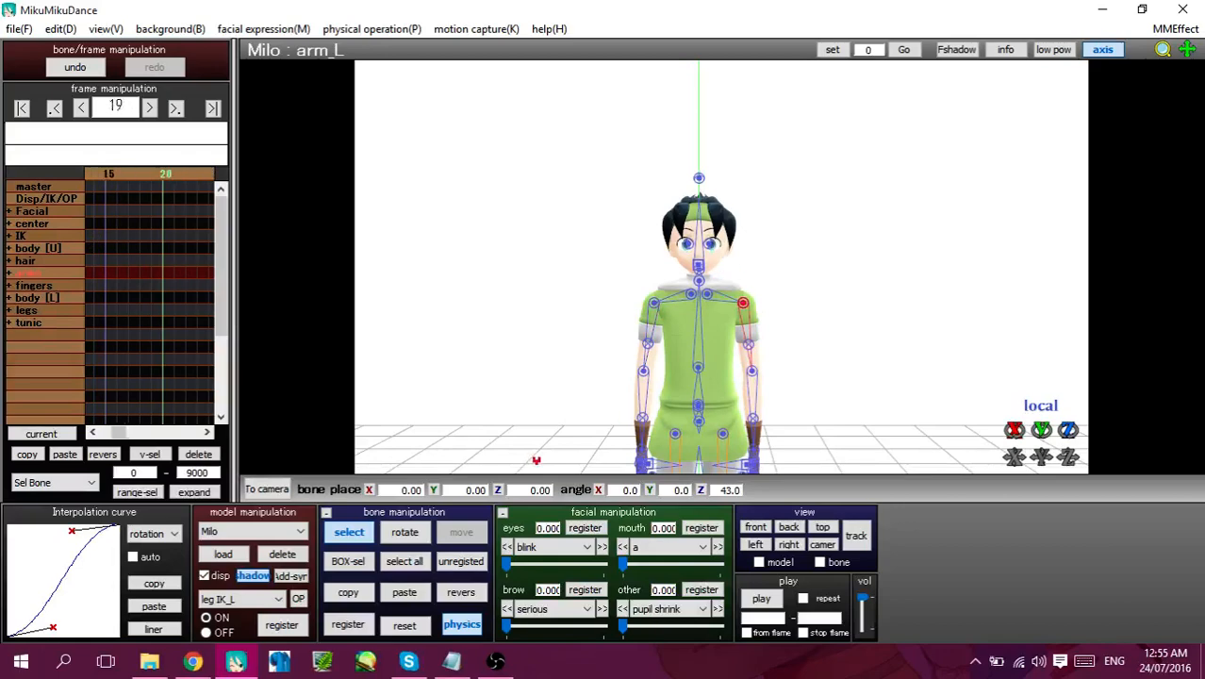
key(Left)
key(Left)
key(Left)
key(Left)
key(Left)
key(Left)
key(Left)
key(Left)
key(Left)
key(Left)
key(Left)
key(Left)
key(Left)
key(Left)
key(Left)
key(Left)
key(Left)
key(Left)
key(Left)
Raise the left arm overhead at frame 30 by rotating it about local Z to about -115°, and register the keyframe
click(358, 529)
right_drag(670, 268, 748, 227)
scroll(747, 226, up, 5)
scroll(745, 233, down, 4)
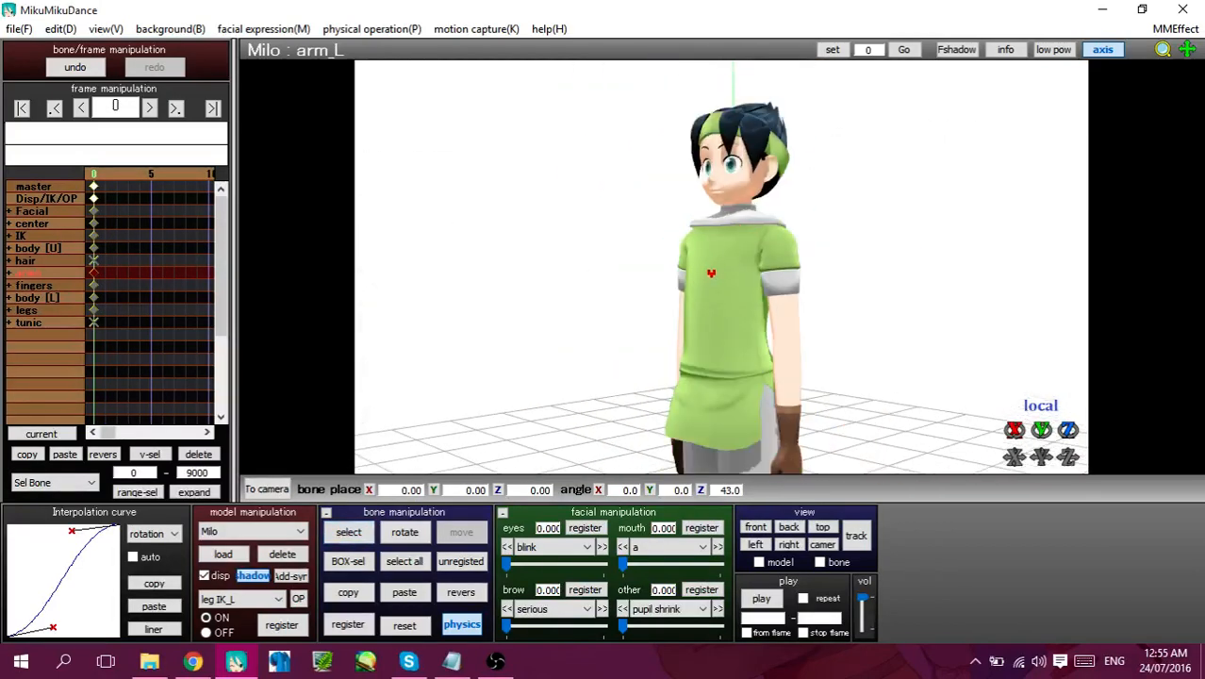
middle_drag(711, 273, 626, 302)
right_drag(627, 302, 749, 296)
click(337, 535)
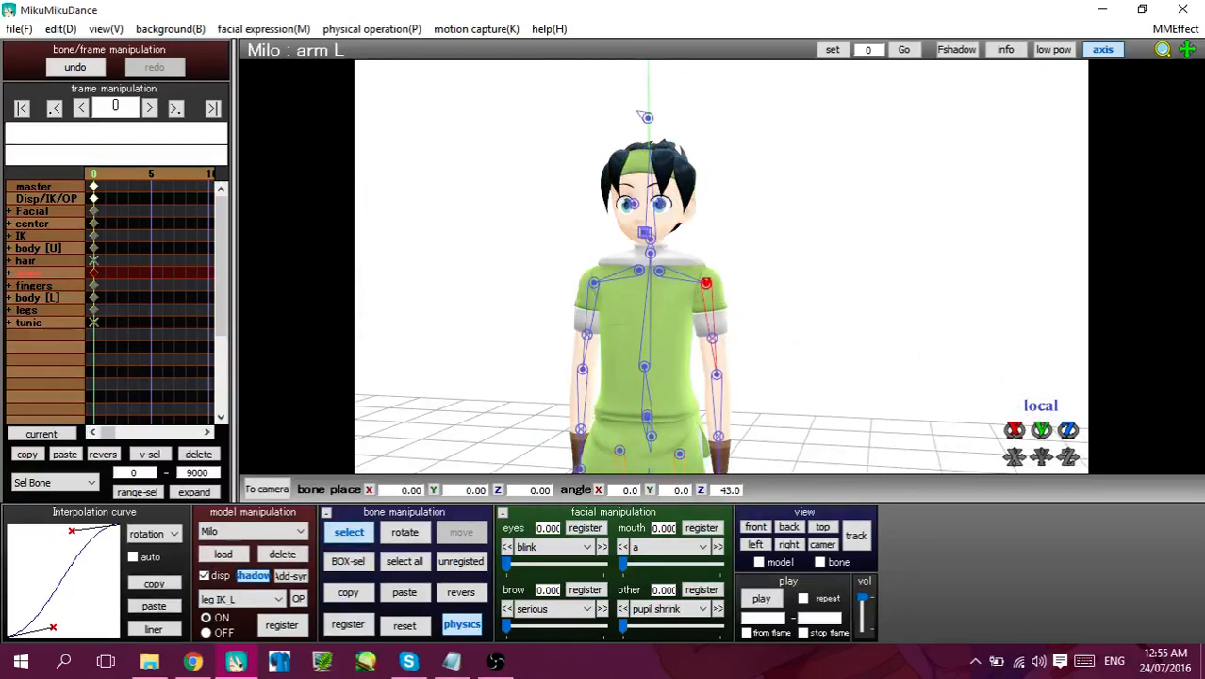
right_drag(675, 289, 701, 292)
key(Right)
key(Right)
key(Right)
key(Right)
key(Right)
key(Right)
key(Right)
key(Right)
key(Right)
key(Right)
key(Right)
key(Right)
key(Right)
key(Right)
key(Right)
key(Right)
key(Right)
key(Right)
key(Right)
key(Right)
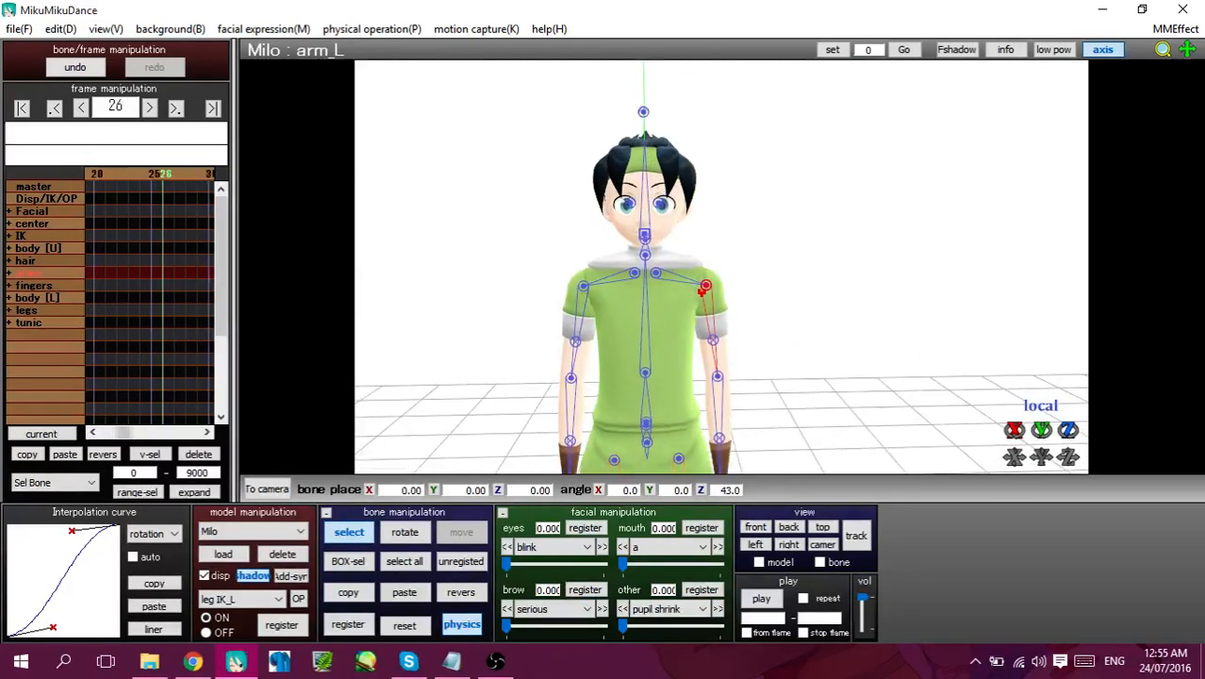
drag(1068, 430, 1068, 281)
click(358, 622)
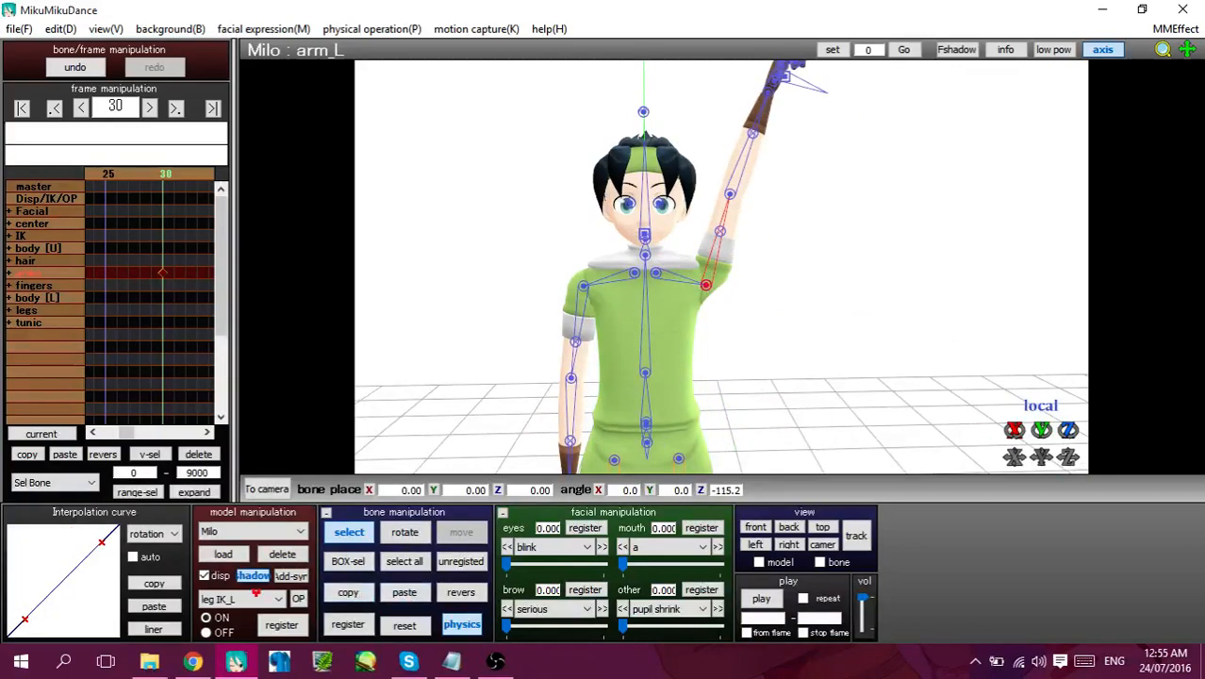
Mirror the left arm's pose onto the right arm at frame 30 and expand the arms bone group
click(348, 592)
click(458, 591)
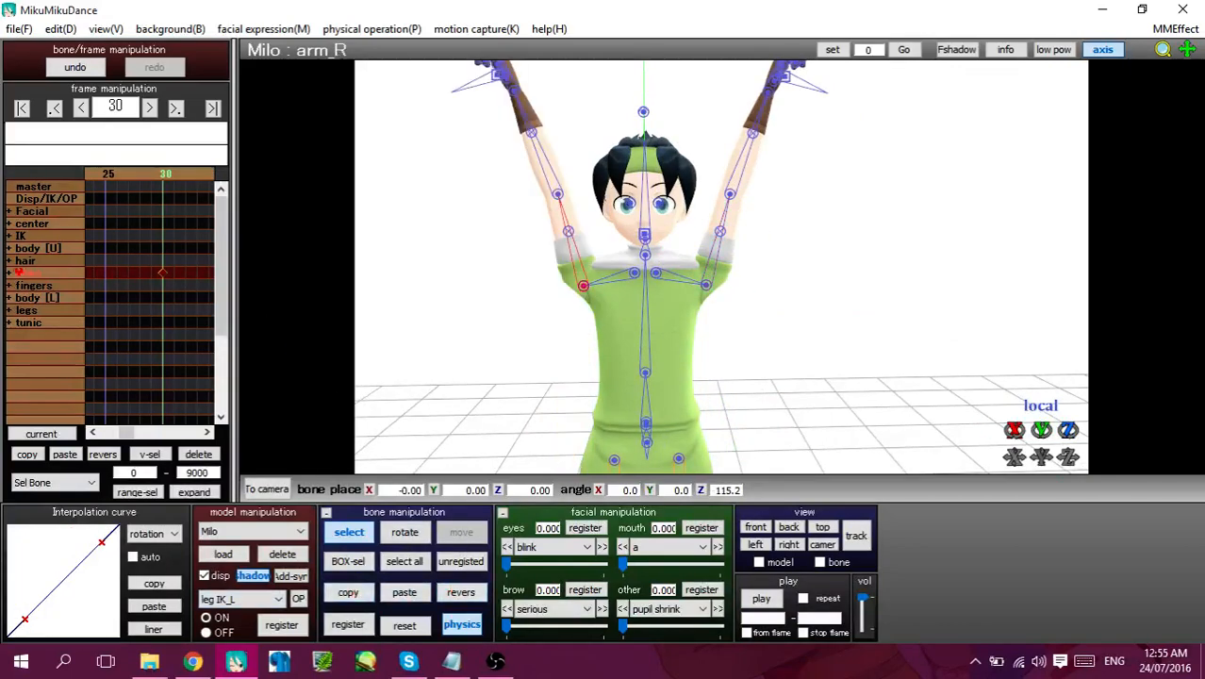
click(17, 273)
scroll(719, 271, down, 3)
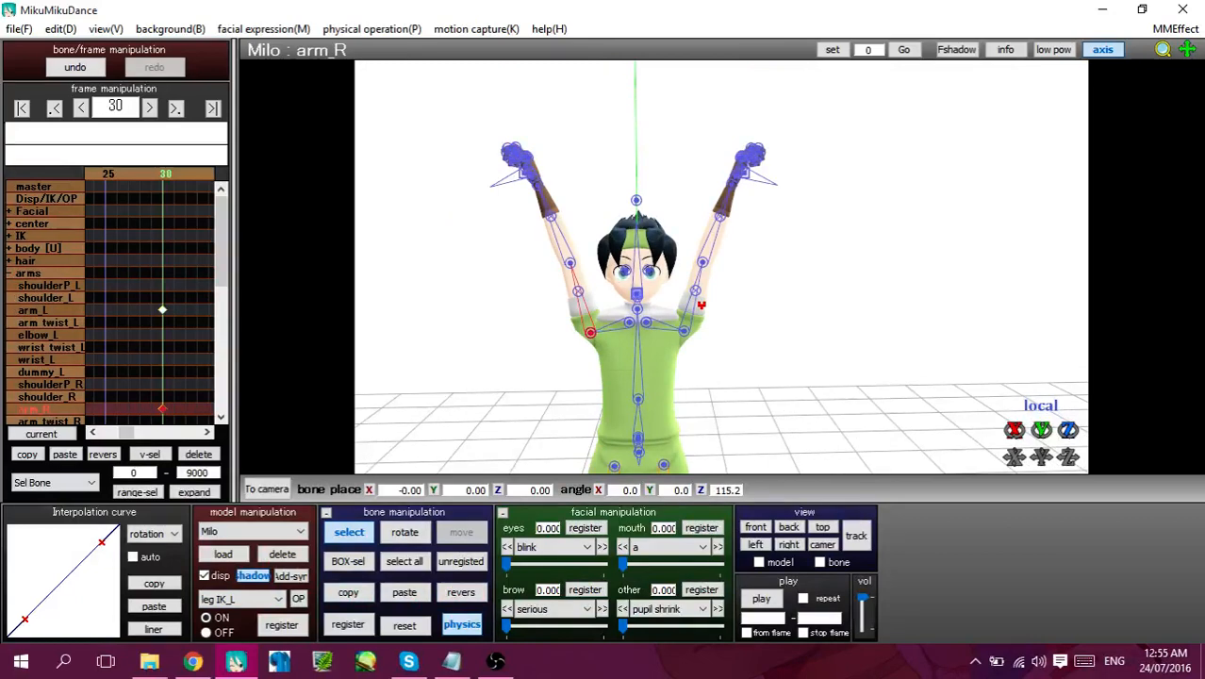
scroll(693, 309, up, 3)
middle_drag(667, 319, 682, 291)
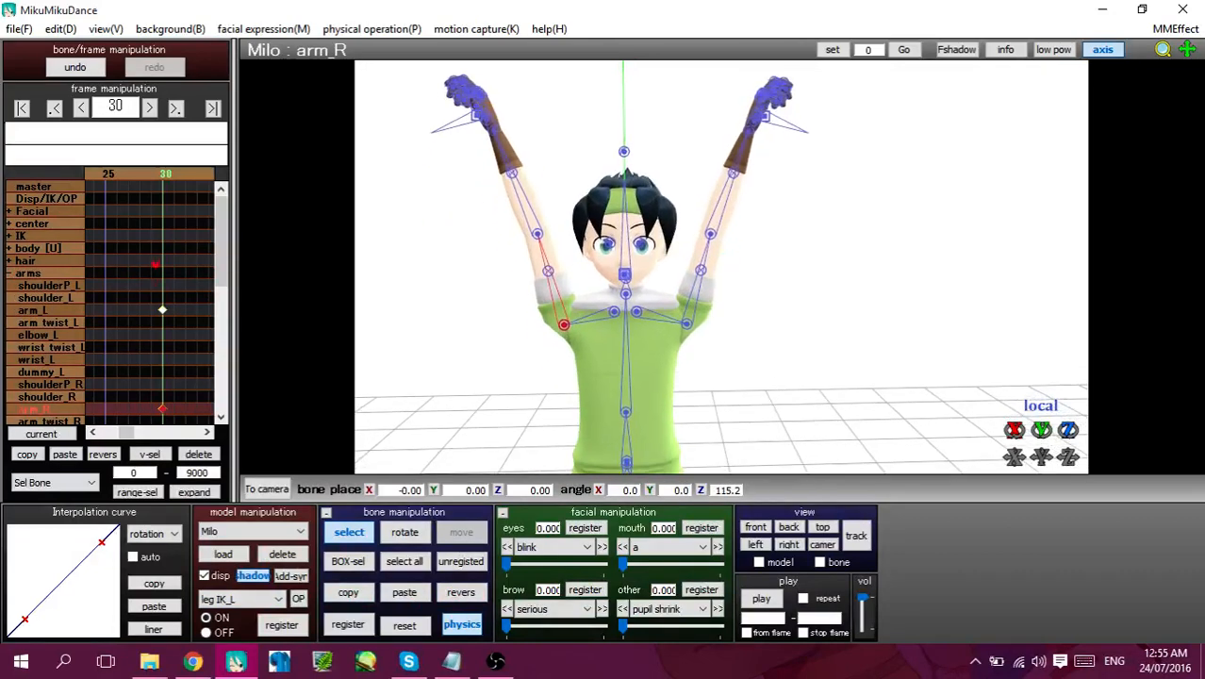
Paste the copied gentle interpolation curve onto the left arm's keyframe at frame 30
scroll(157, 263, down, 1)
drag(155, 250, 266, 357)
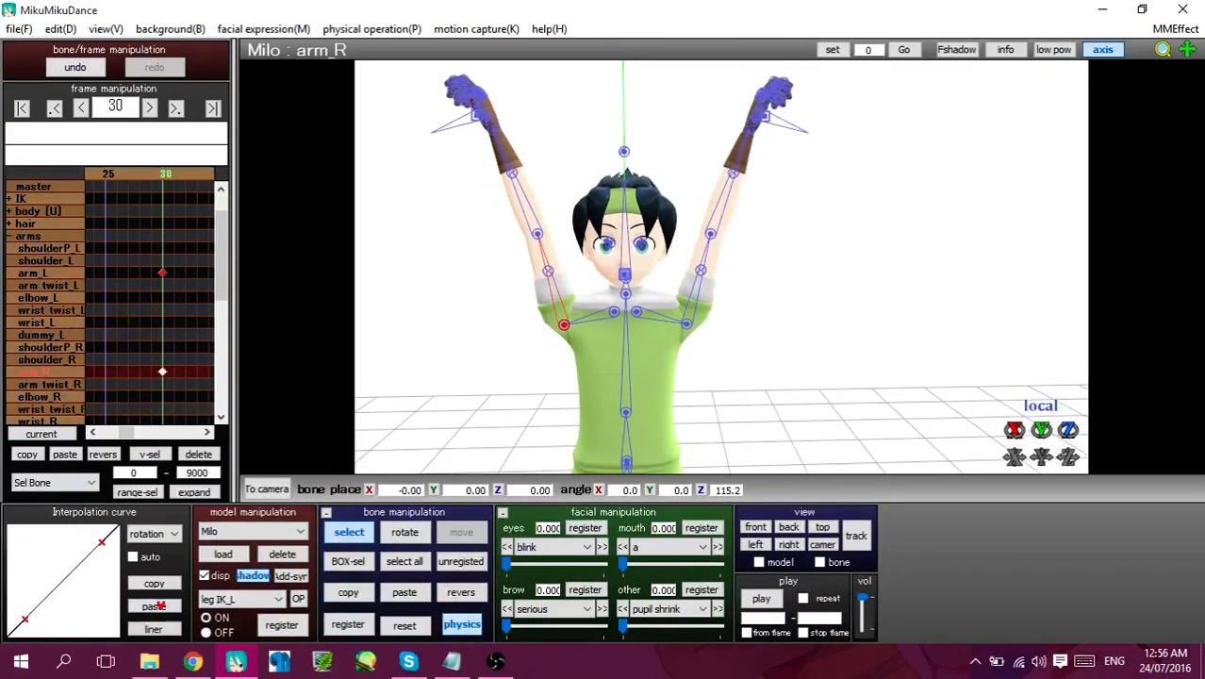
click(148, 600)
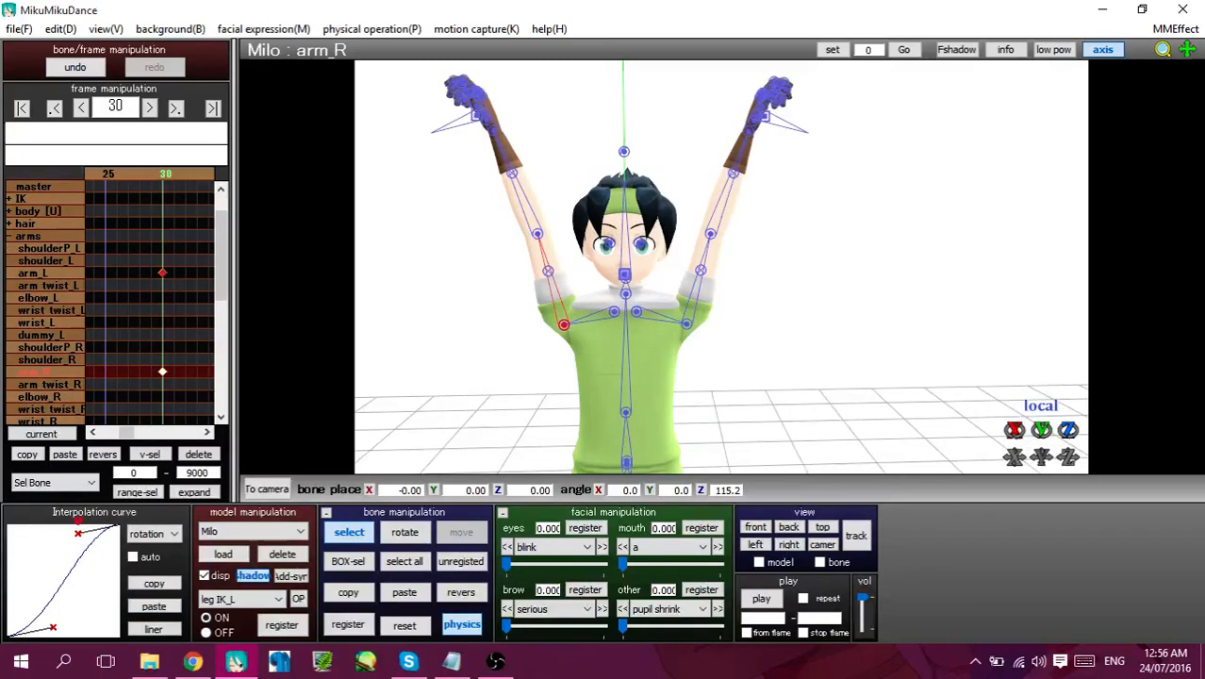
Shape the rotation interpolation of the right arm's frame 30 keyframe into a steep S-curve
drag(114, 351, 194, 389)
drag(21, 619, 82, 636)
drag(104, 540, 44, 502)
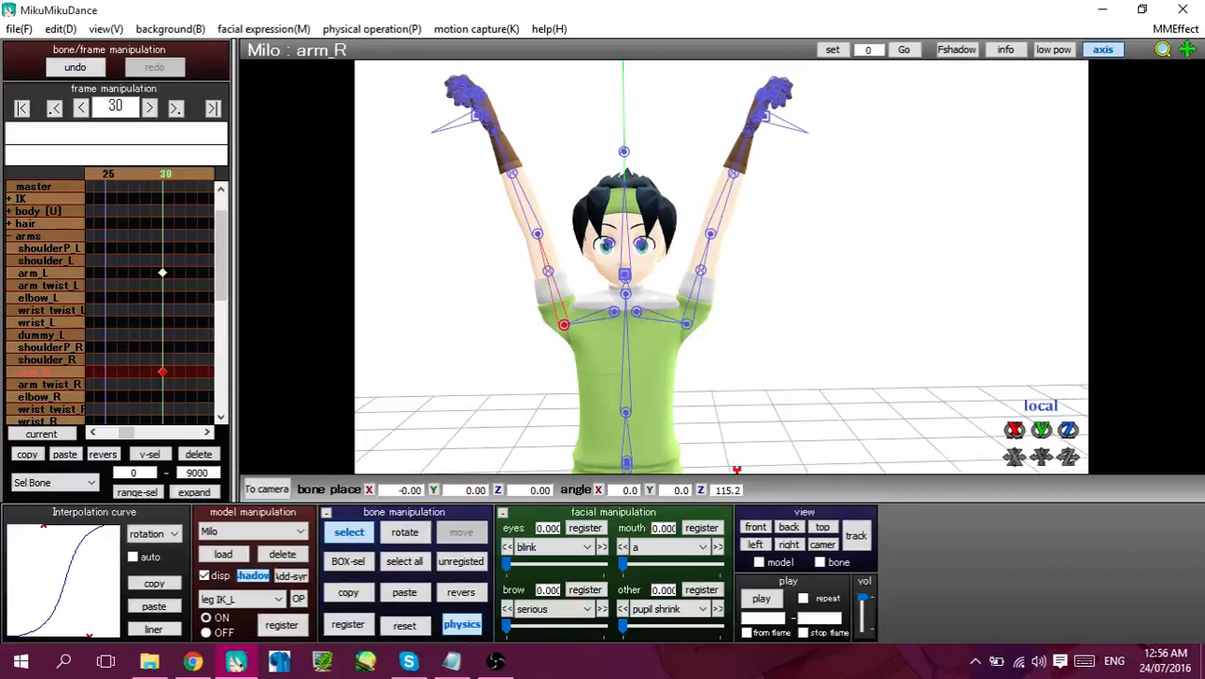
Play the animation and scrub between frames 1 and 27 to compare the timing of the two rising arms
click(764, 598)
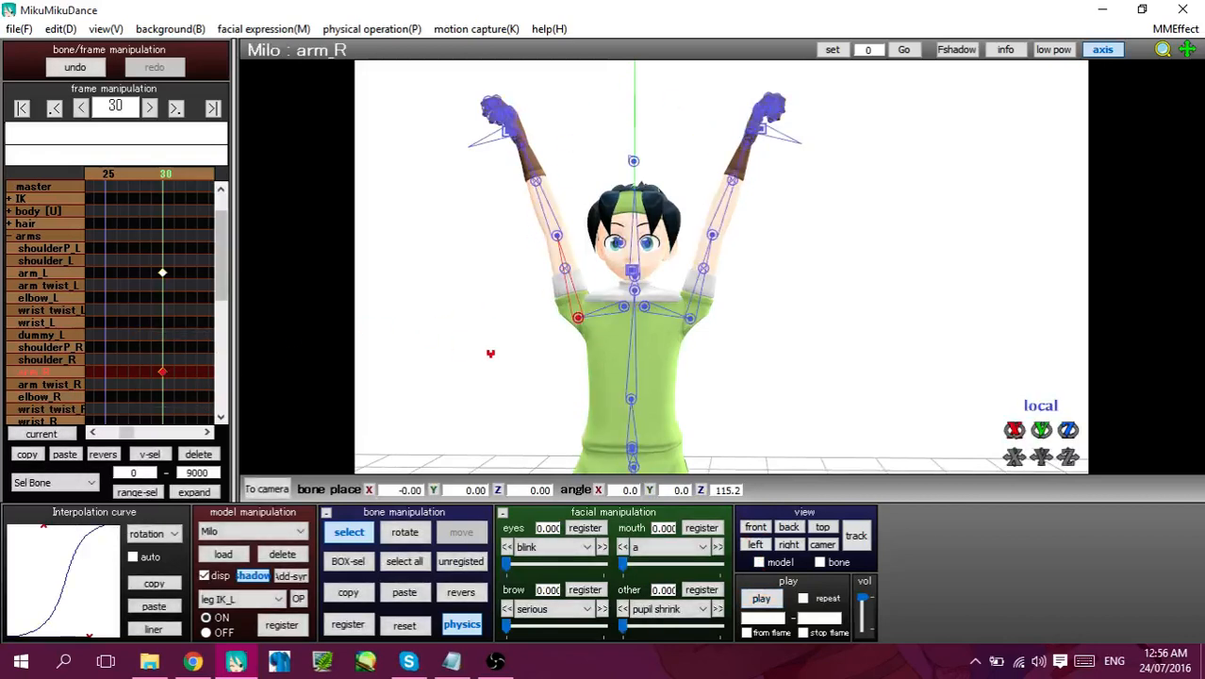
key(Left)
key(Left)
key(Left)
key(Left)
key(Left)
key(Left)
key(Left)
key(Left)
key(Left)
key(Left)
key(Left)
key(Left)
key(Left)
key(Left)
key(Left)
key(Left)
key(Left)
key(Left)
key(Left)
key(Left)
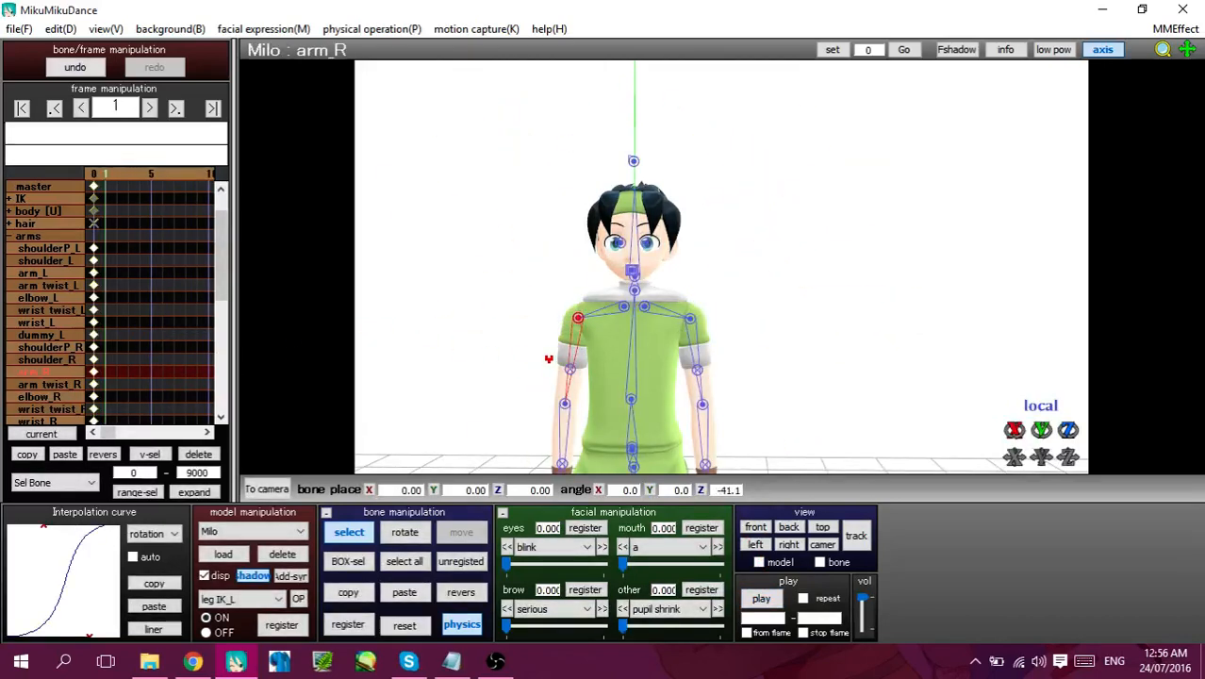
key(Right)
key(Right)
key(Right)
key(Right)
key(Right)
key(Right)
key(Right)
key(Right)
key(Right)
key(Right)
key(Right)
key(Right)
key(Right)
key(Right)
key(Right)
key(Right)
key(Right)
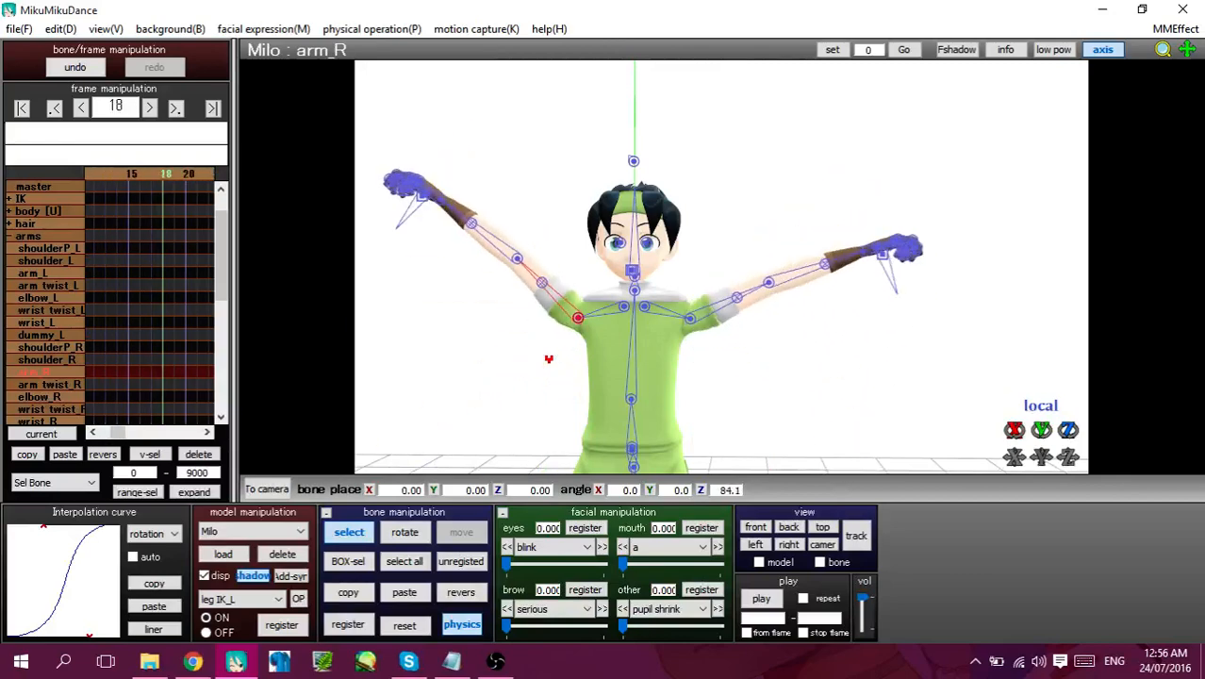
key(Left)
key(Left)
key(Left)
key(Right)
key(Right)
key(Right)
key(Right)
key(Right)
key(Right)
key(Right)
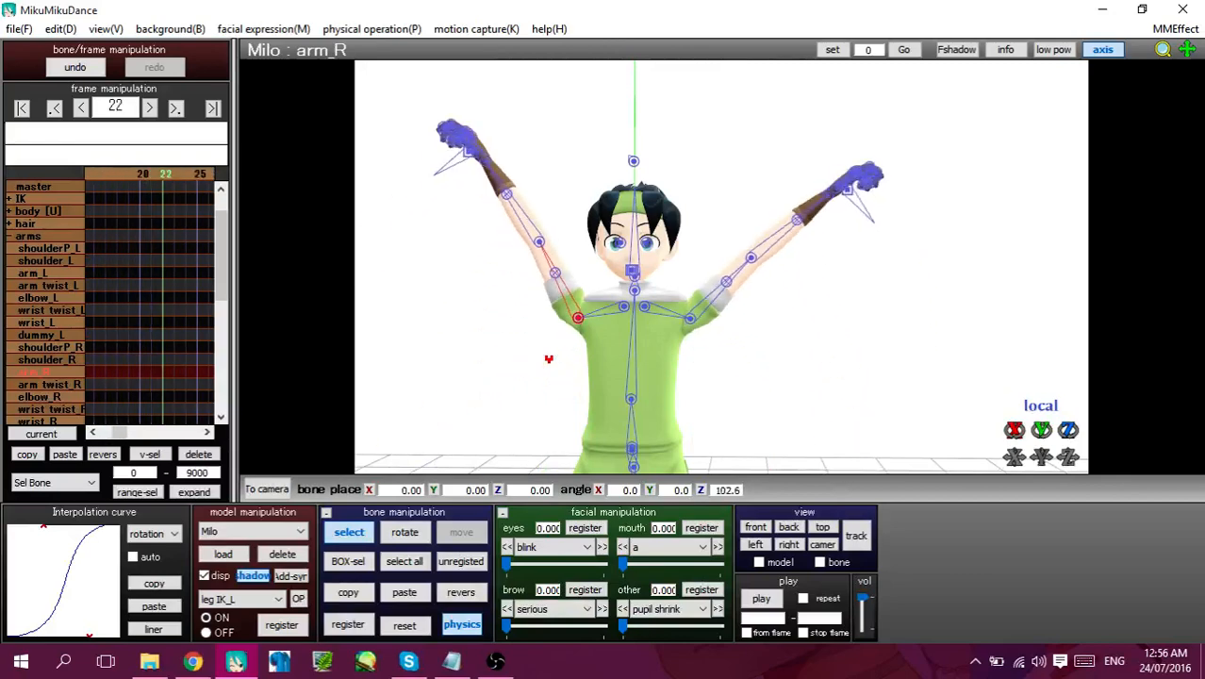
key(Right)
key(Right)
key(Right)
key(Right)
key(Right)
scroll(734, 273, up, 2)
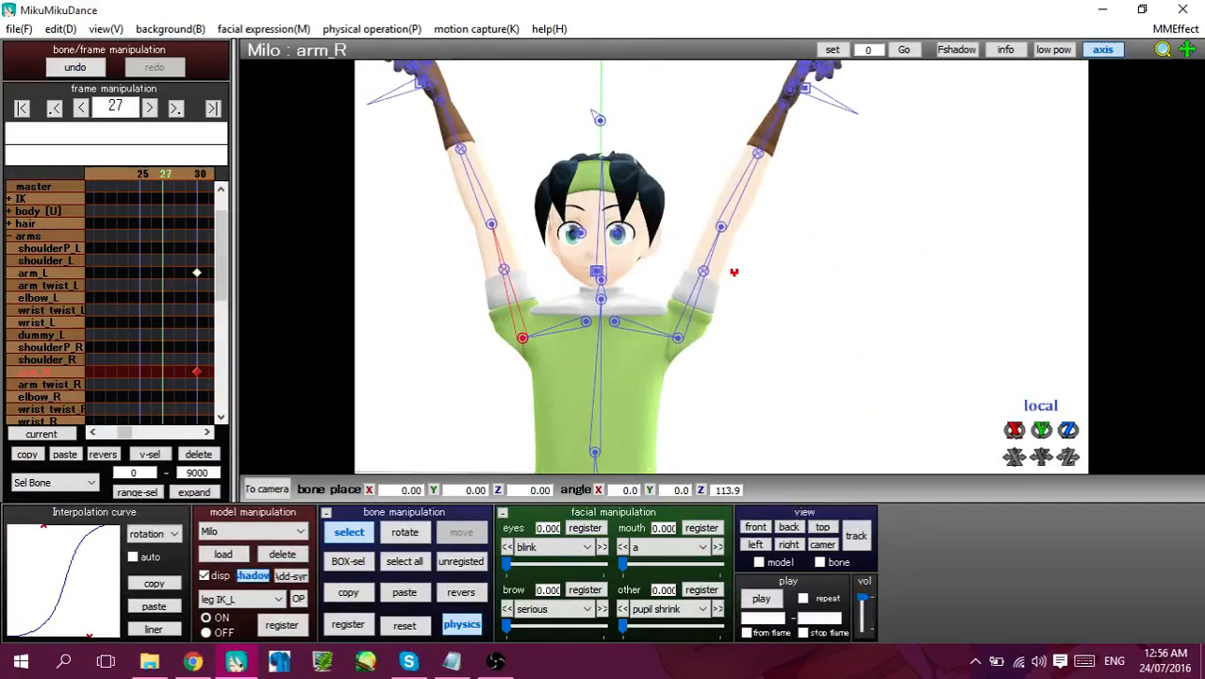
Scrub back and forth between frames 24 and 46 to compare how the two raised arms settle into their final pose
key(Right)
key(Right)
key(Right)
key(Right)
key(Right)
key(Right)
key(Right)
key(Right)
key(Right)
key(Right)
key(Right)
key(Right)
key(Right)
key(Right)
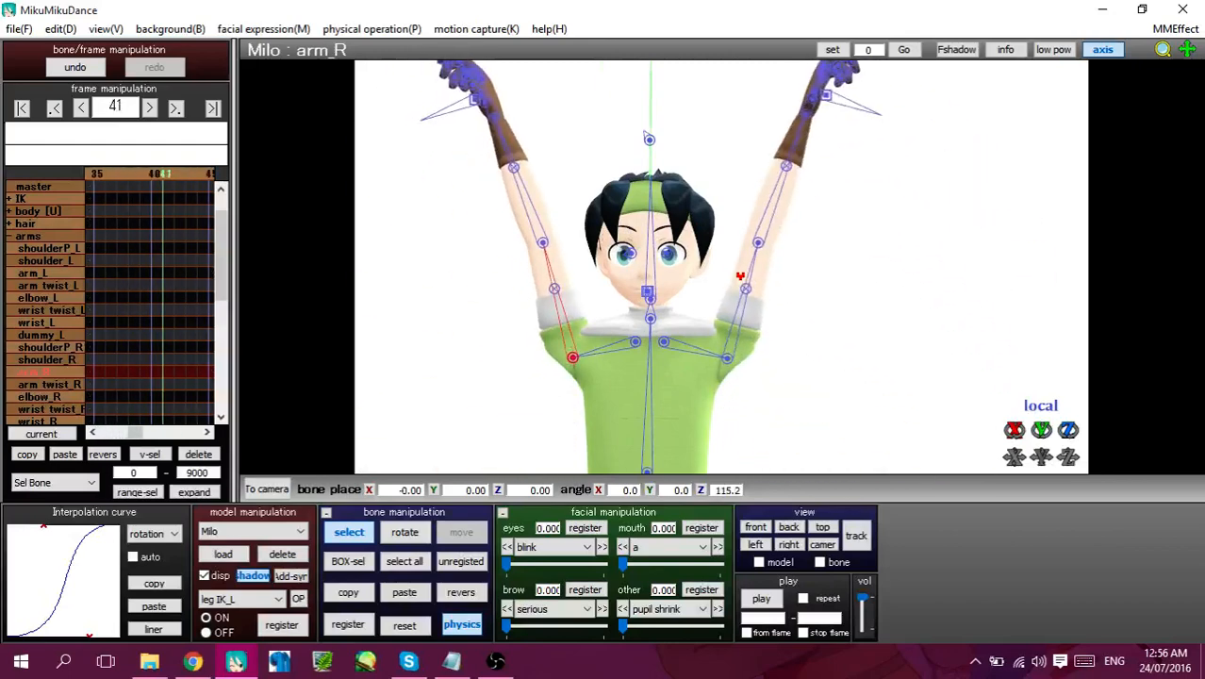
key(Left)
key(Left)
key(Left)
key(Left)
key(Left)
key(Left)
key(Left)
key(Left)
key(Left)
key(Left)
key(Left)
key(Left)
key(Left)
key(Left)
key(Left)
key(Left)
key(Left)
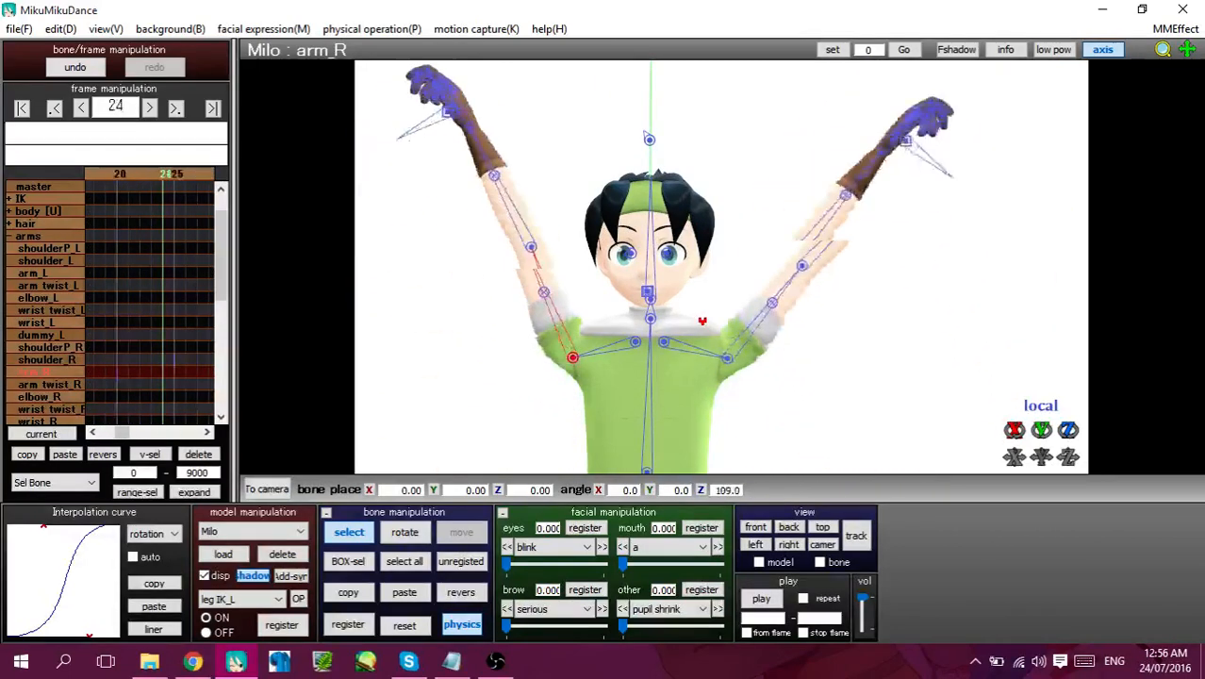
key(Right)
key(Right)
key(Right)
key(Right)
key(Right)
key(Right)
key(Right)
key(Right)
key(Right)
key(Right)
key(Right)
key(Right)
key(Right)
key(Right)
key(Right)
key(Right)
key(Right)
key(Right)
key(Right)
key(Right)
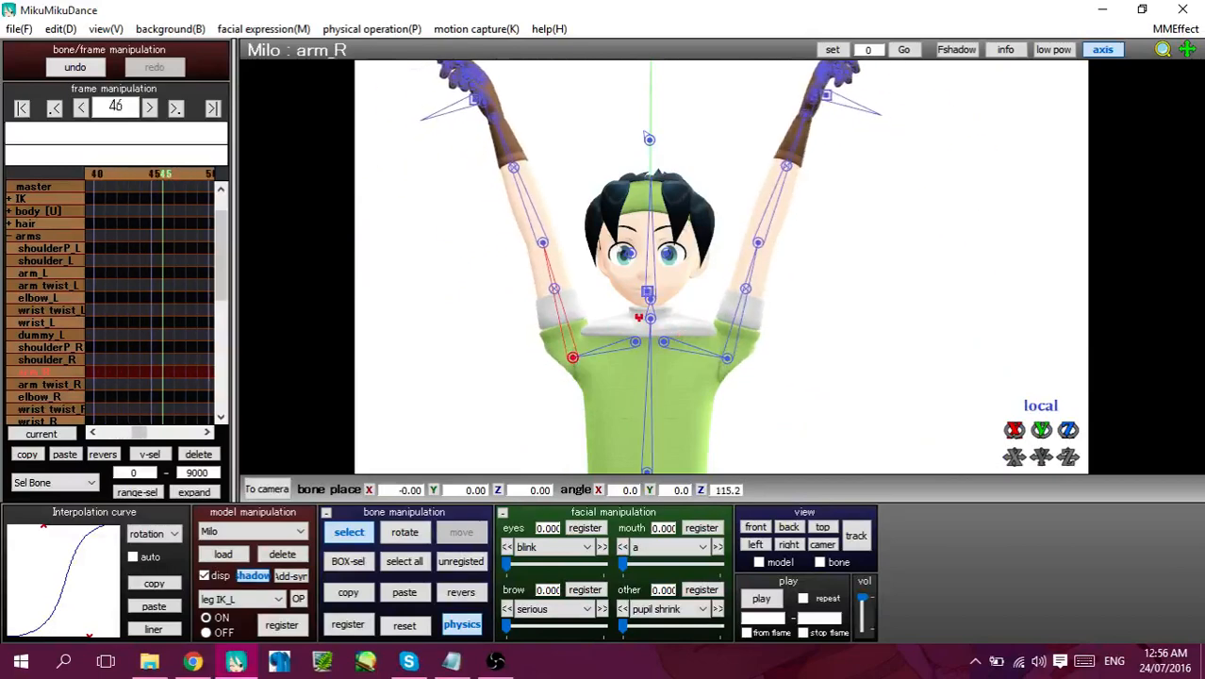
key(Left)
key(Left)
key(Left)
key(Left)
key(Left)
key(Left)
key(Left)
key(Left)
key(Left)
key(Left)
key(Left)
key(Left)
key(Left)
key(Left)
key(Left)
key(Left)
key(Left)
key(Left)
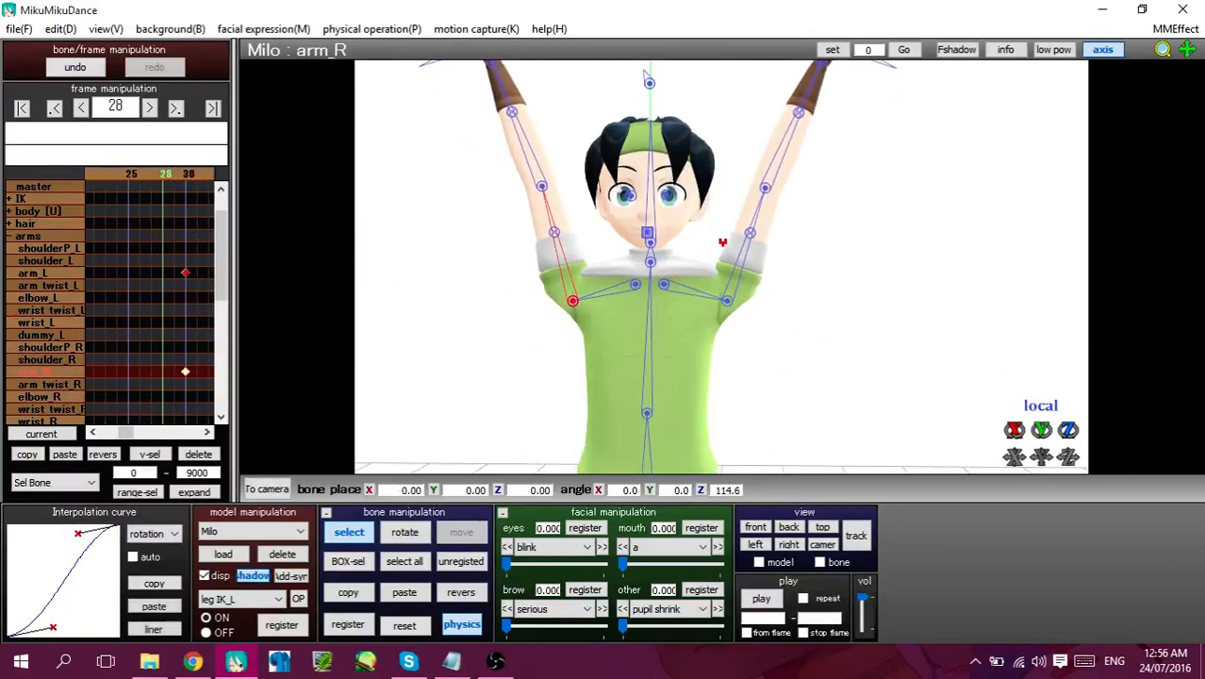
Delete the frame 30 keyframes of both arms
mouse_move(819, 274)
right_down()
mouse_move(720, 285)
mouse_move(839, 270)
right_up()
drag(161, 230, 274, 449)
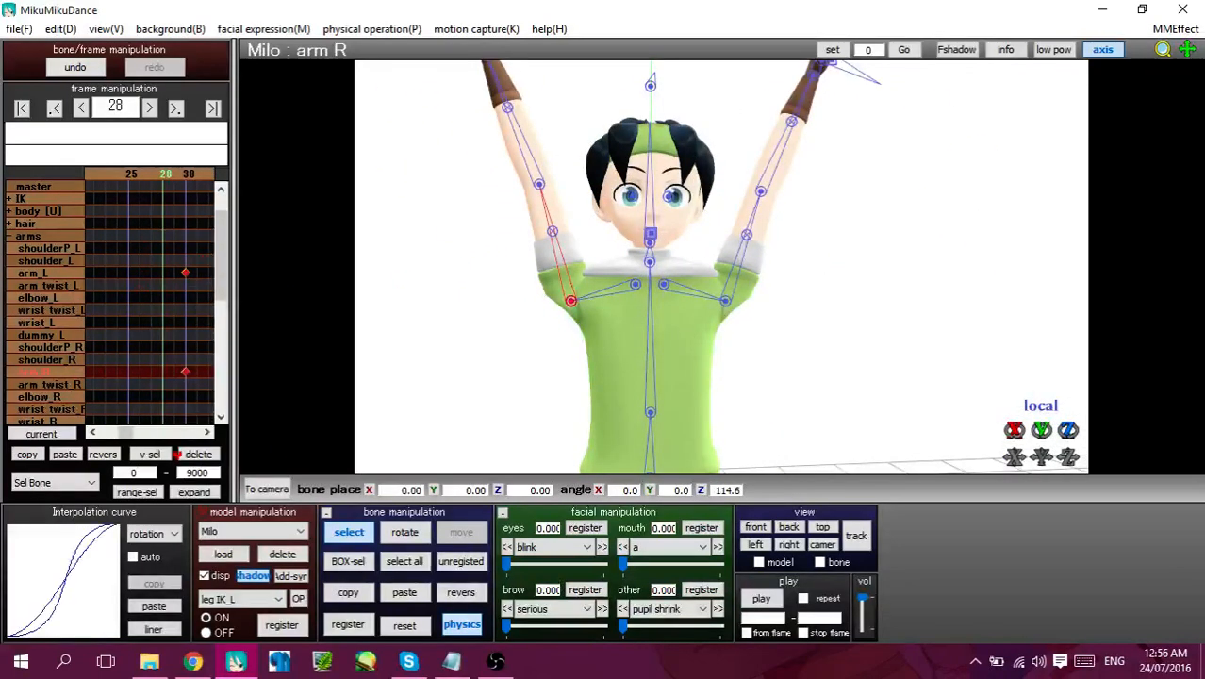
key(Right)
click(198, 455)
key(Right)
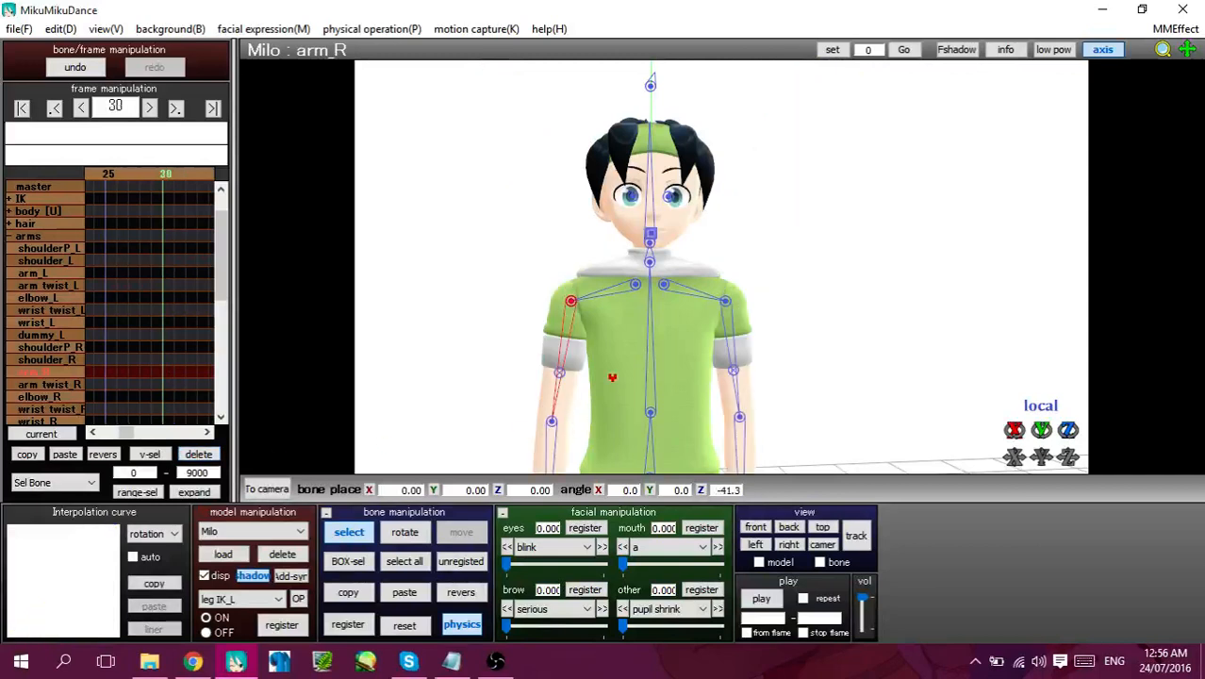
Tilt the neck bone forward to an X angle of about -19.5 at frame 10 and register the keyframe
click(622, 279)
key(Left)
key(Left)
key(Left)
key(Left)
key(Left)
key(Left)
key(Left)
key(Left)
key(Left)
key(Left)
key(Left)
key(Left)
key(Left)
key(Left)
key(Left)
key(Left)
key(Left)
key(Left)
key(Left)
key(Left)
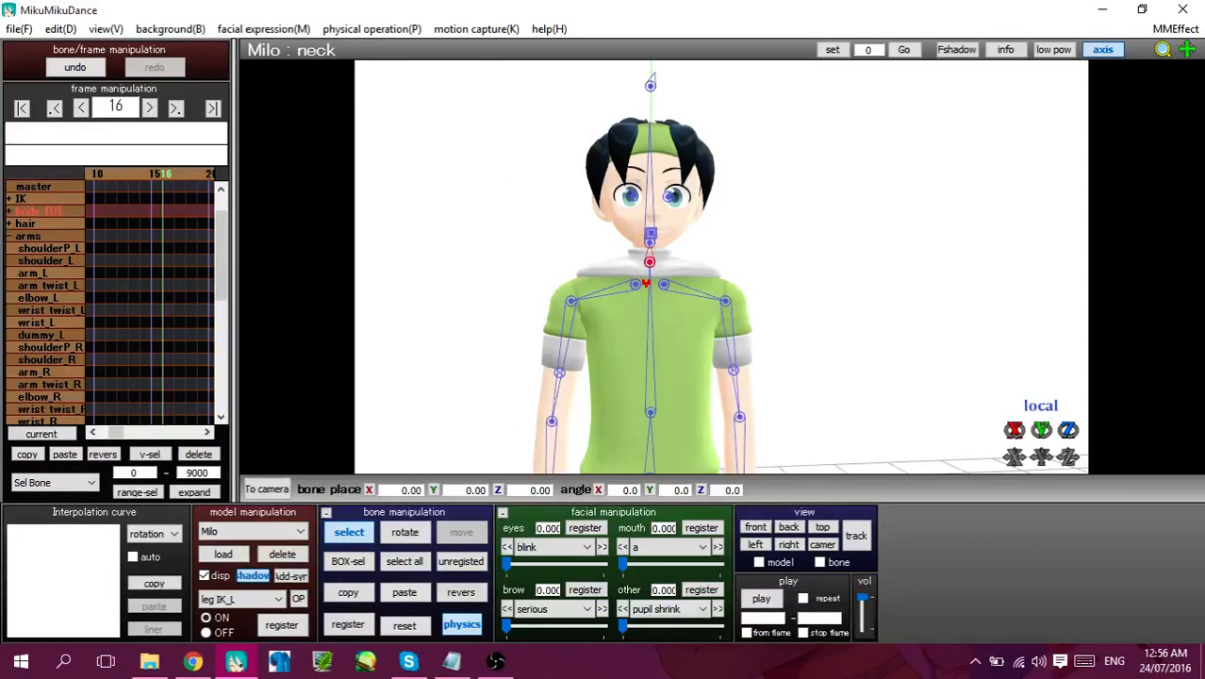
key(Right)
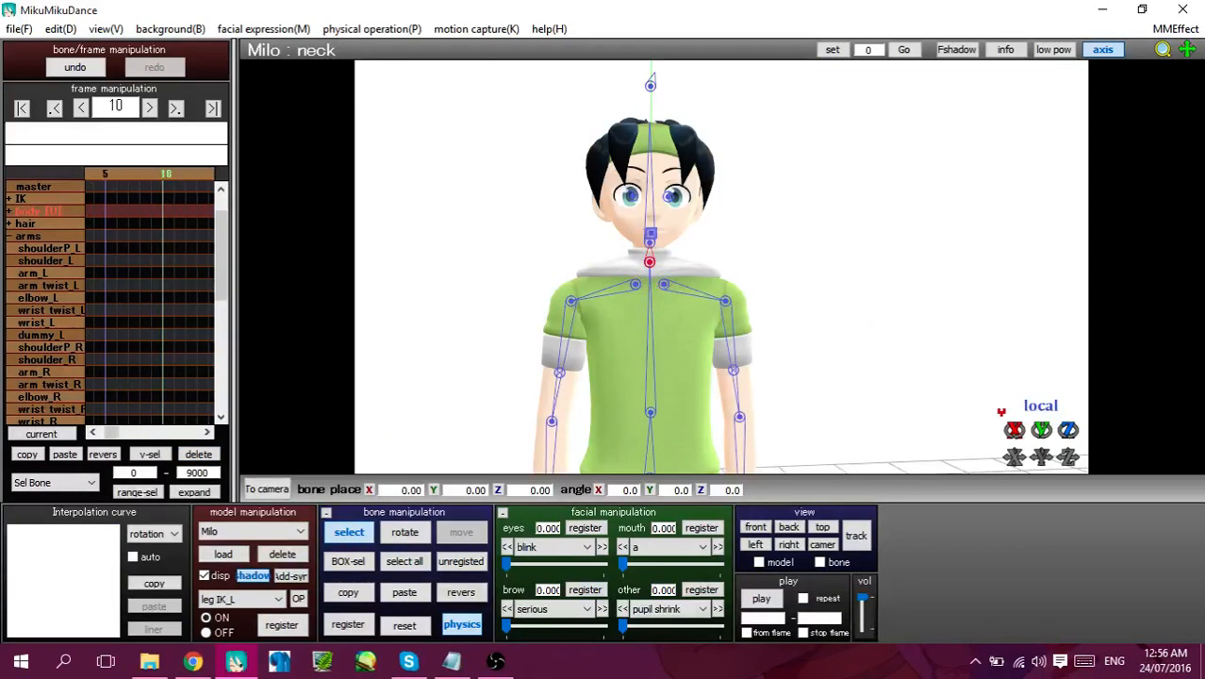
right_drag(929, 381, 729, 340)
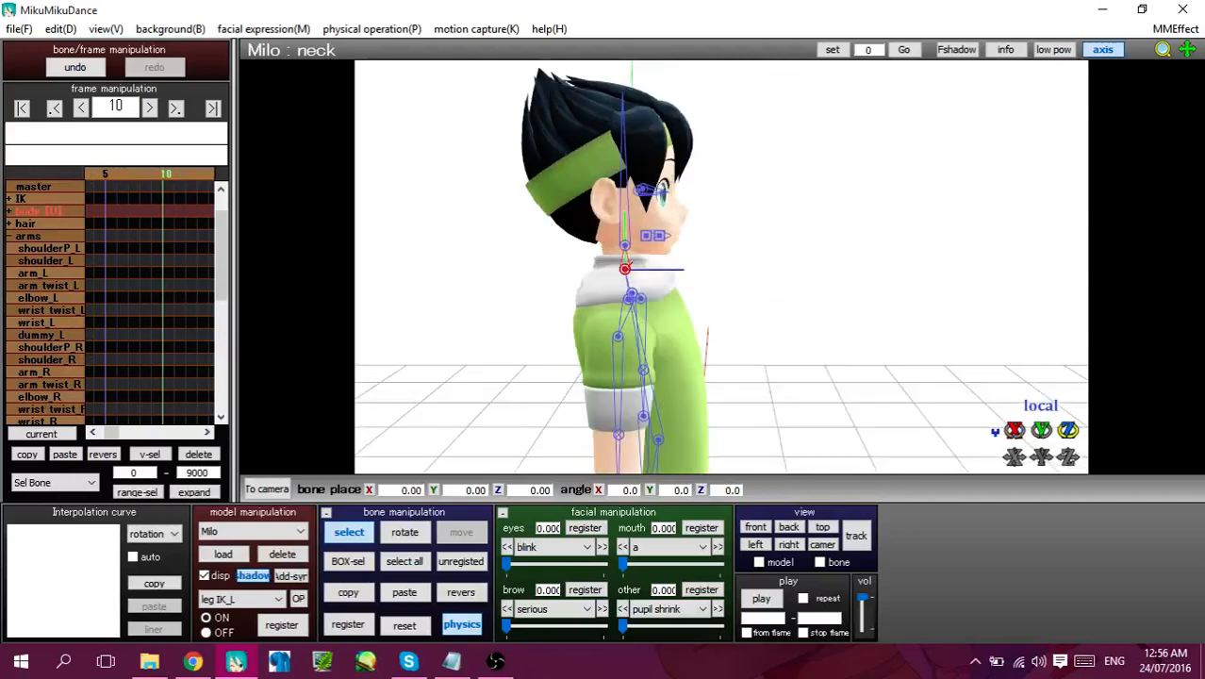
drag(1015, 430, 1014, 467)
key(Return)
Tilt the head bone forward to an X angle of about -10.3 at frame 15 and register the keyframe
key(Right)
key(Right)
key(Right)
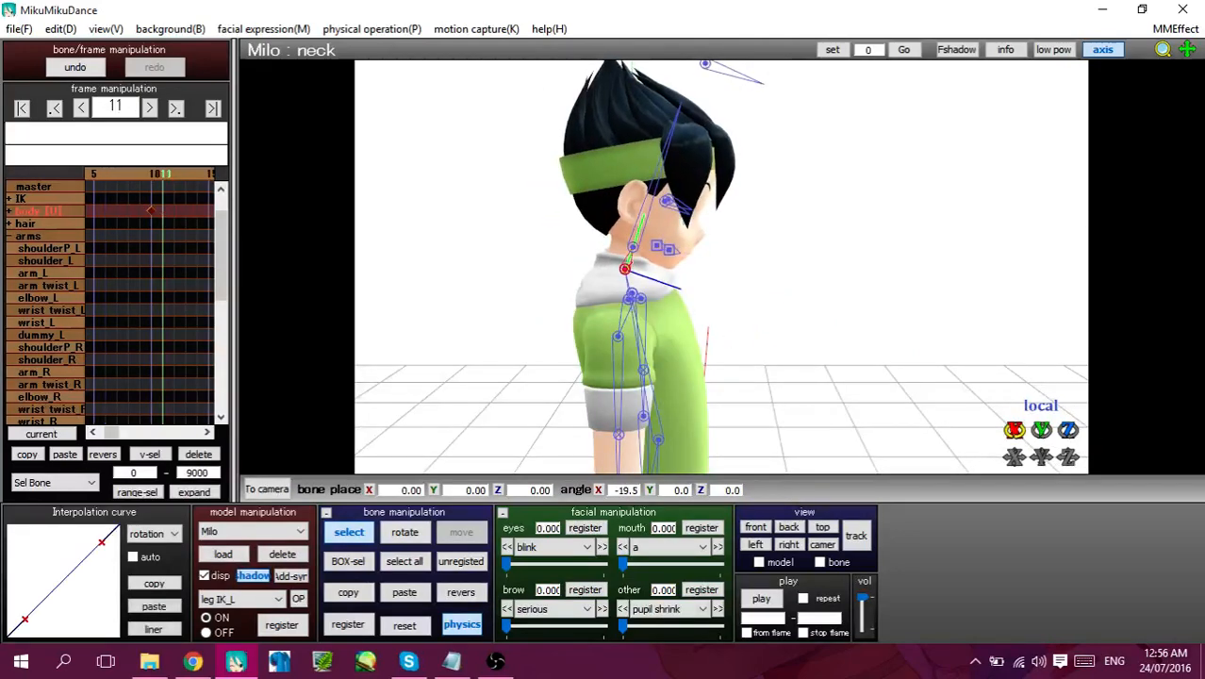
key(Right)
key(Right)
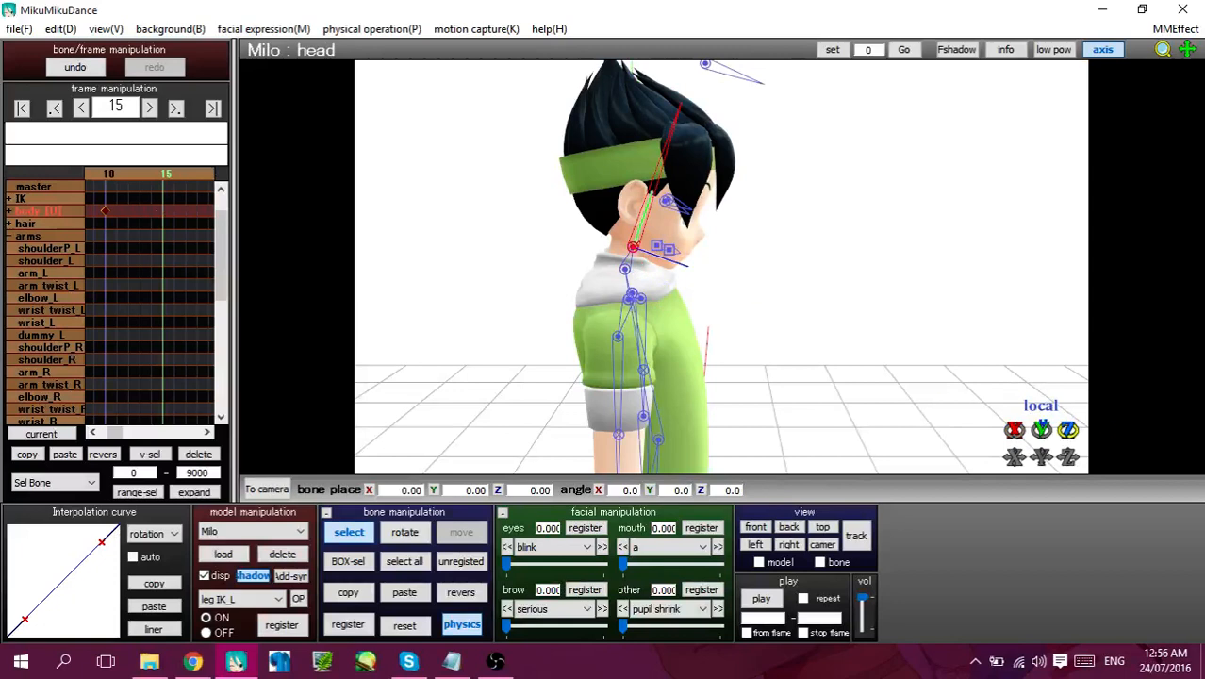
drag(1014, 430, 1015, 450)
key(Return)
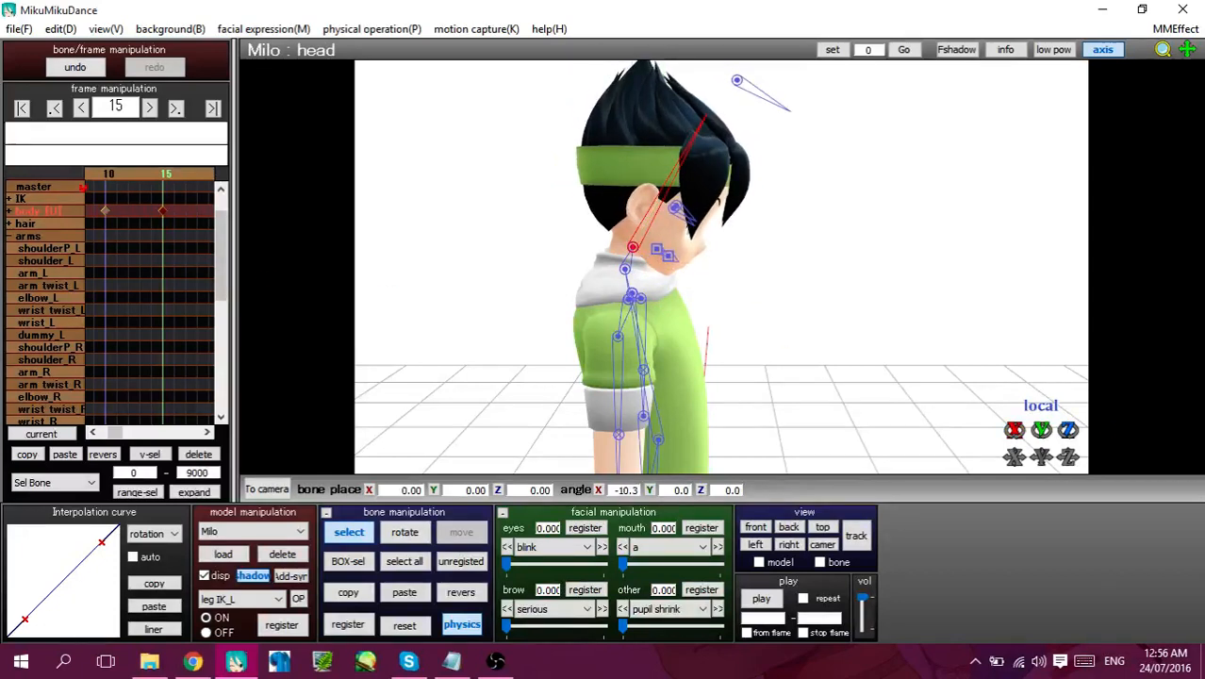
Shape the rotation interpolation of the body group's keyframes at frames 10 and 15 into a steep S-curve
click(83, 187)
drag(87, 204, 185, 255)
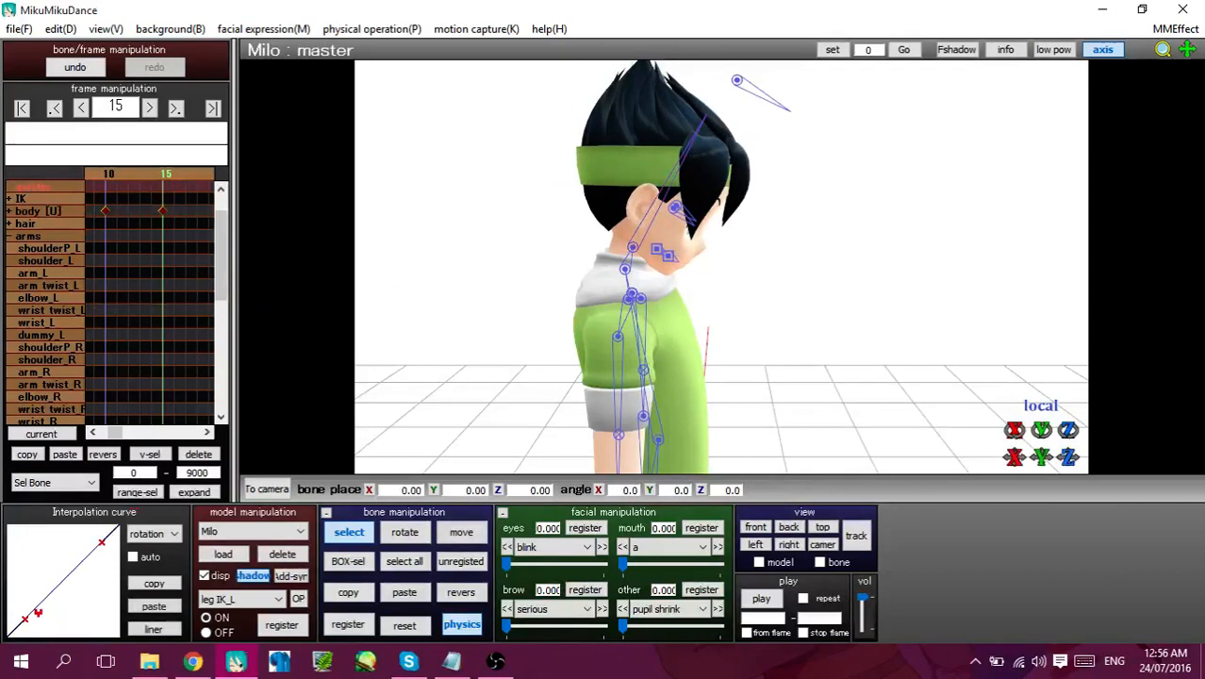
drag(61, 651, 90, 654)
drag(102, 543, 40, 481)
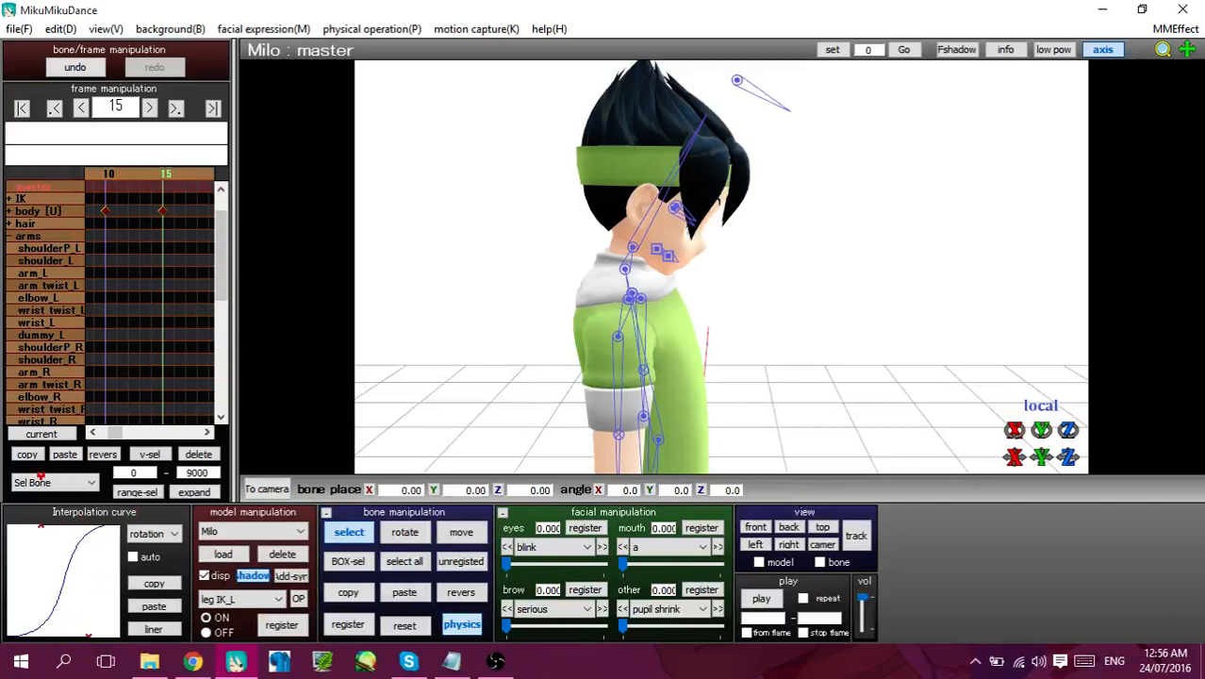
Reset the neck bone's rotation at frame 20 and register the keyframe
key(Right)
key(Right)
key(Right)
key(Right)
key(Right)
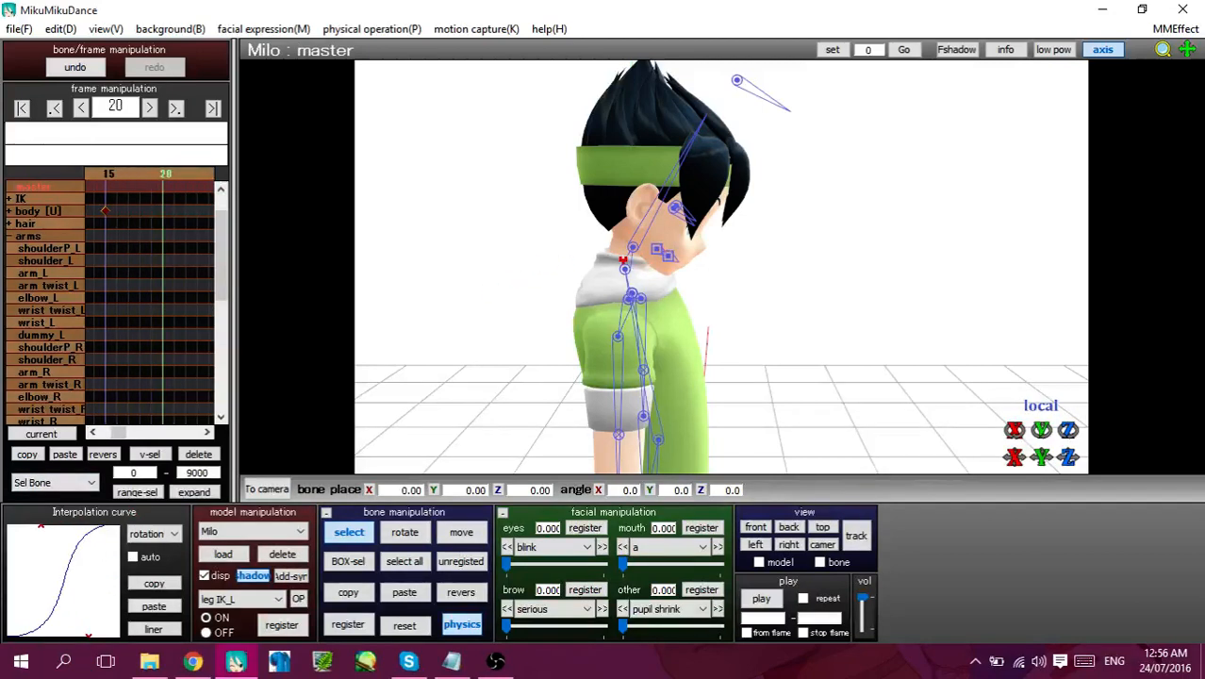
click(624, 267)
click(412, 623)
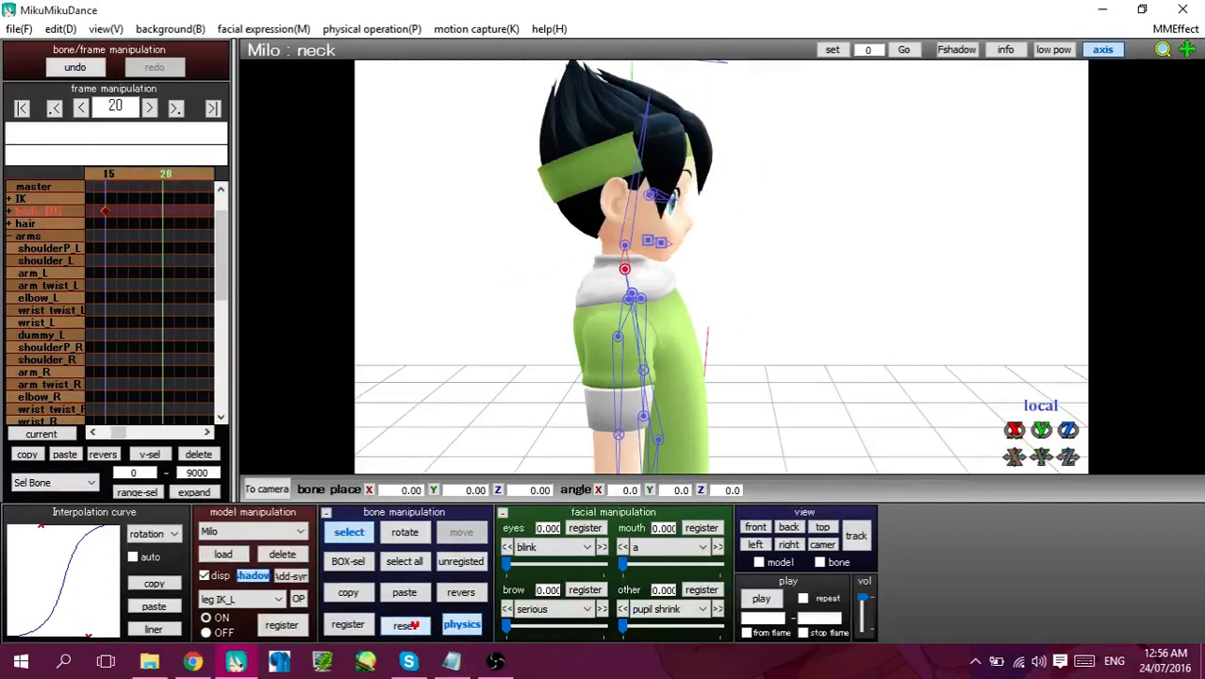
key(Return)
Reset the head bone's rotation at frame 25 and register the keyframe
key(Right)
key(Right)
key(Right)
key(Right)
key(Right)
click(623, 247)
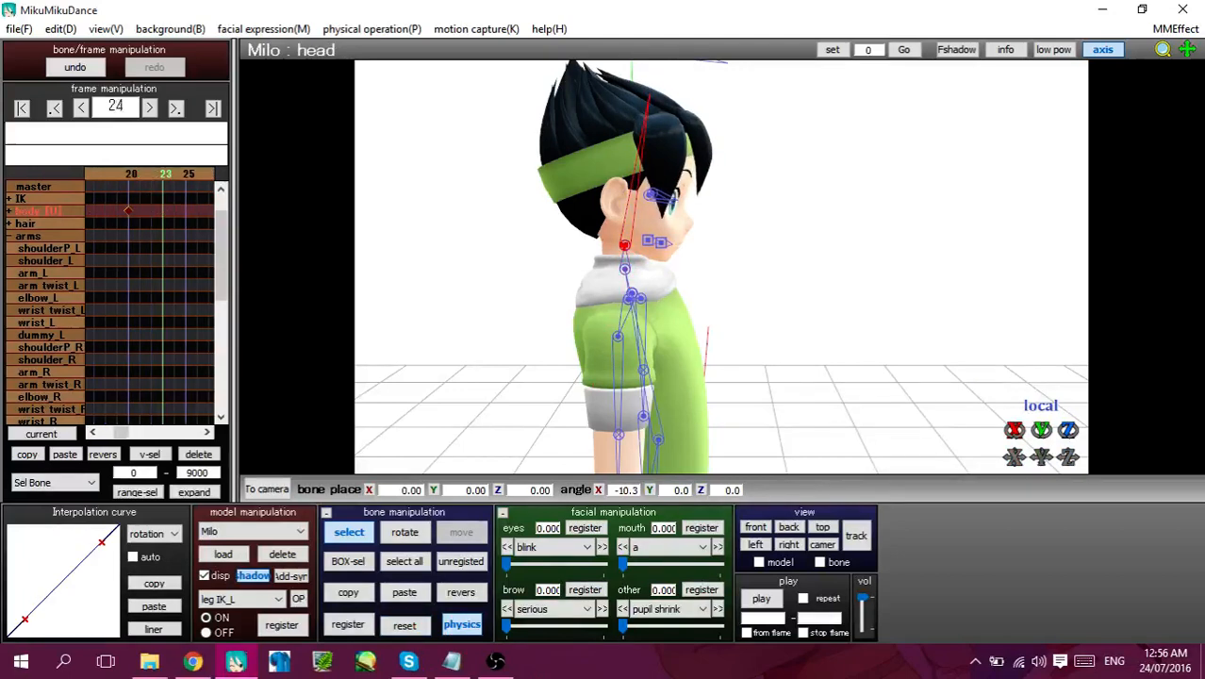
click(405, 624)
key(Return)
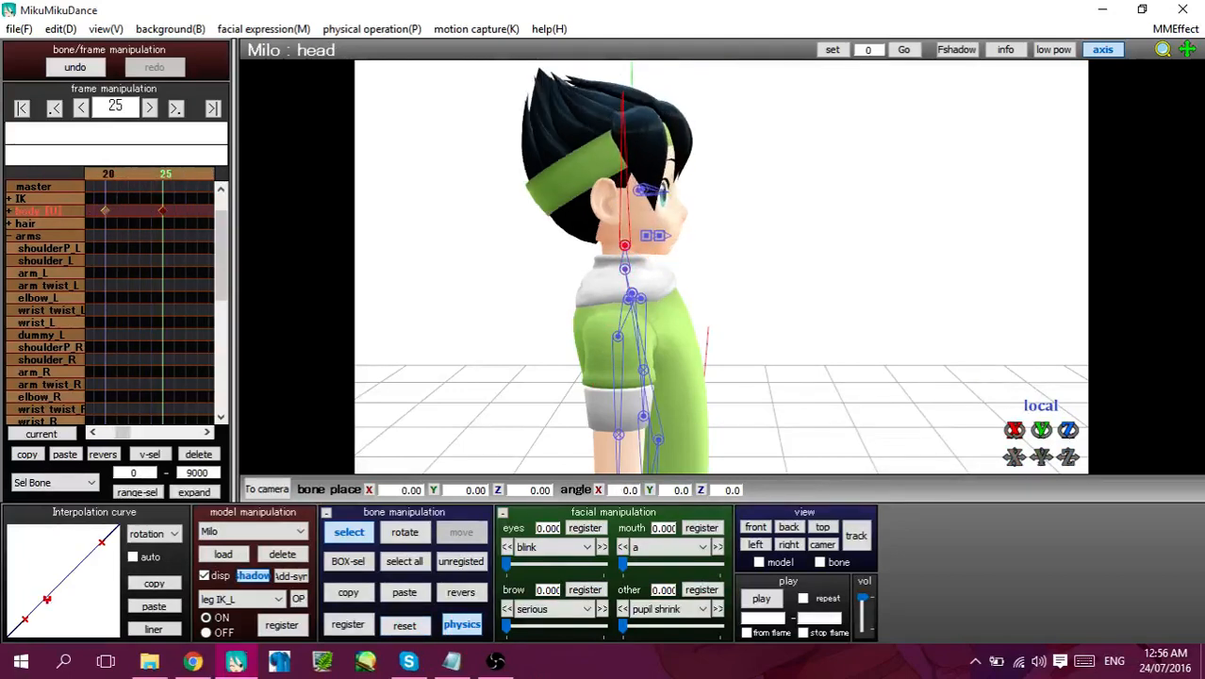
Shape the rotation interpolation of the body group's keyframes at frames 20 and 25 into a steep S-curve
click(99, 197)
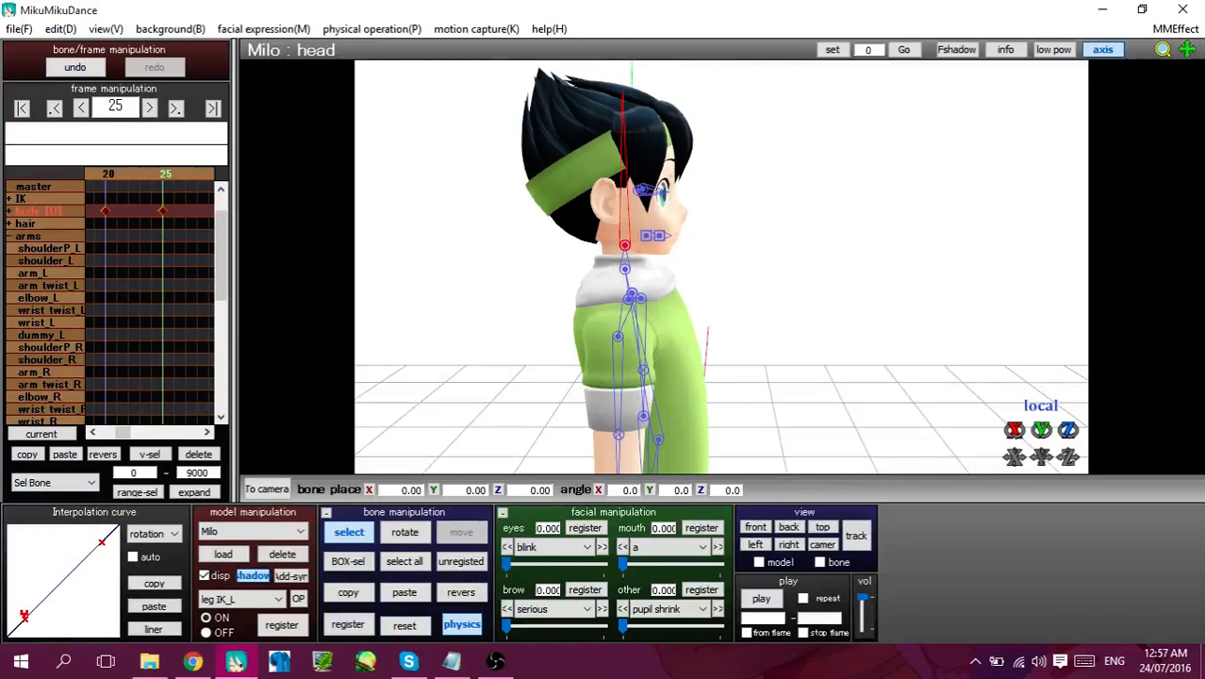
drag(25, 616, 96, 638)
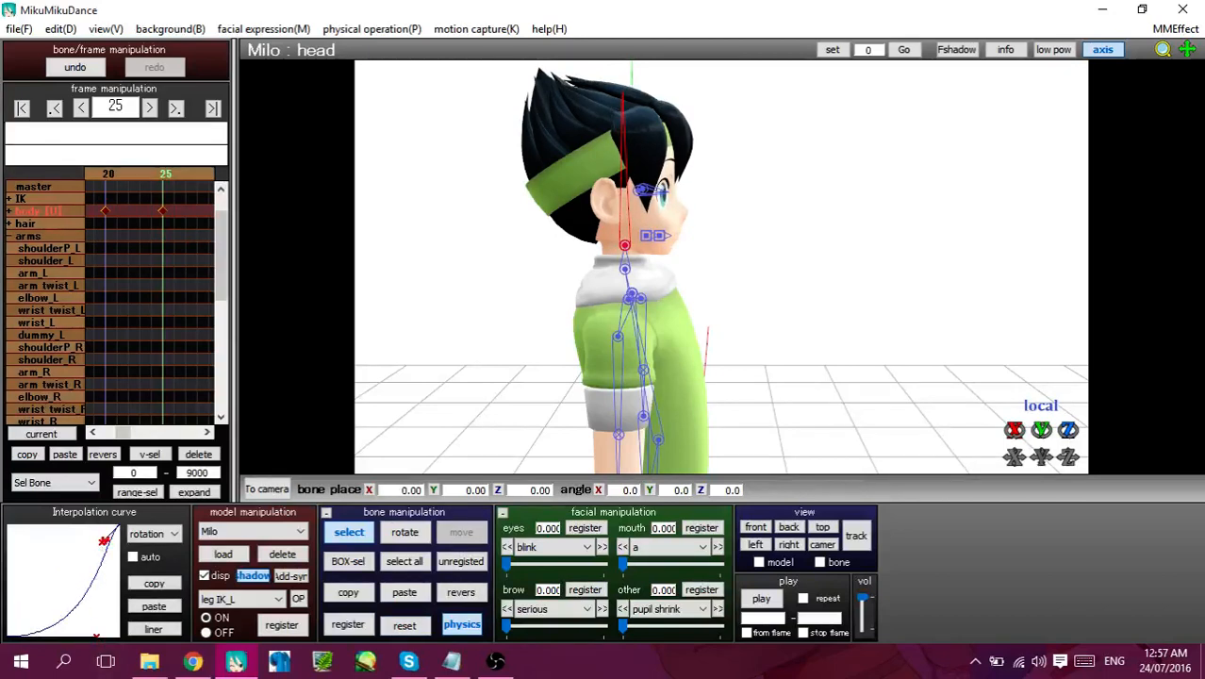
drag(104, 540, 45, 495)
Return to frame 0 and play the nodding animation repeatedly from a front three-quarter view
key(Left)
key(Left)
key(Left)
key(Left)
key(Left)
key(Left)
key(Left)
key(Left)
key(Left)
key(Left)
key(Left)
key(Left)
key(Left)
key(Left)
key(Left)
key(Left)
key(Left)
key(Left)
key(Left)
key(Left)
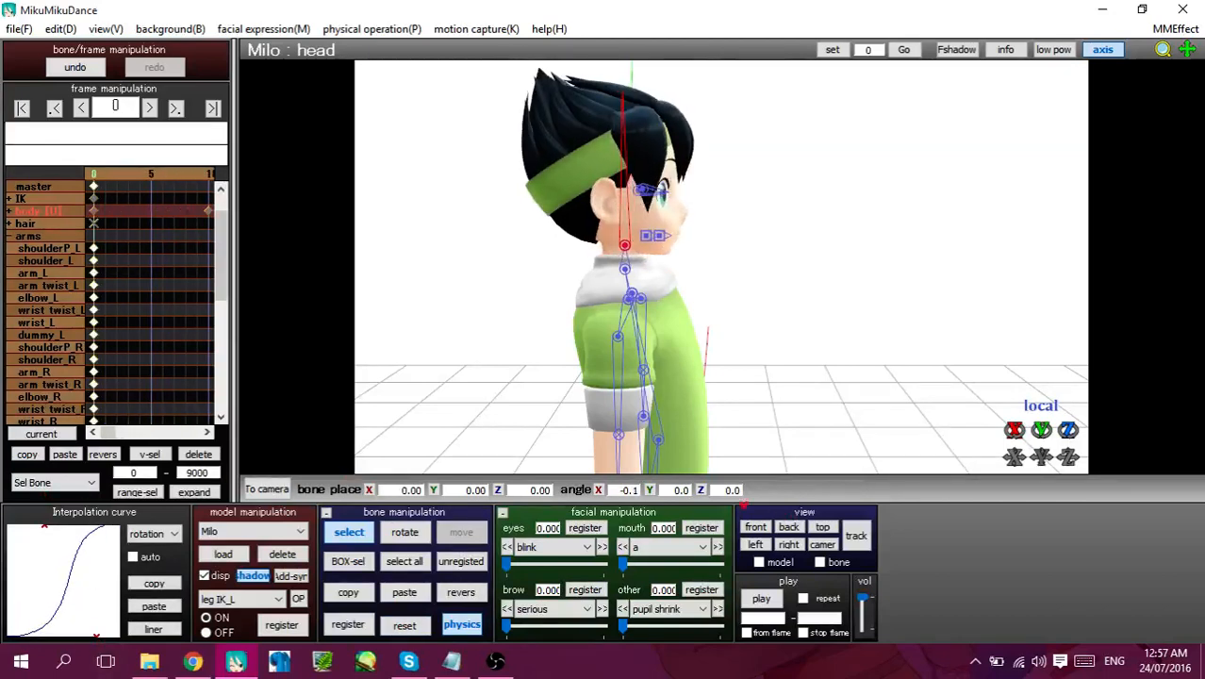
click(747, 598)
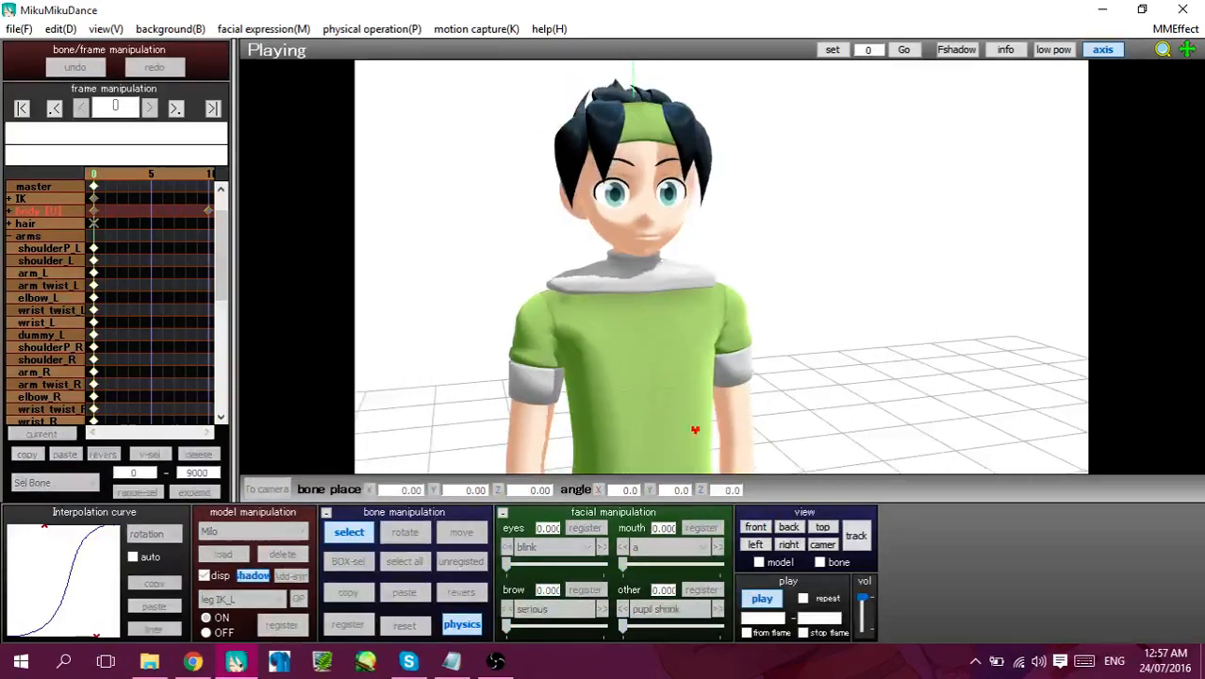
click(764, 599)
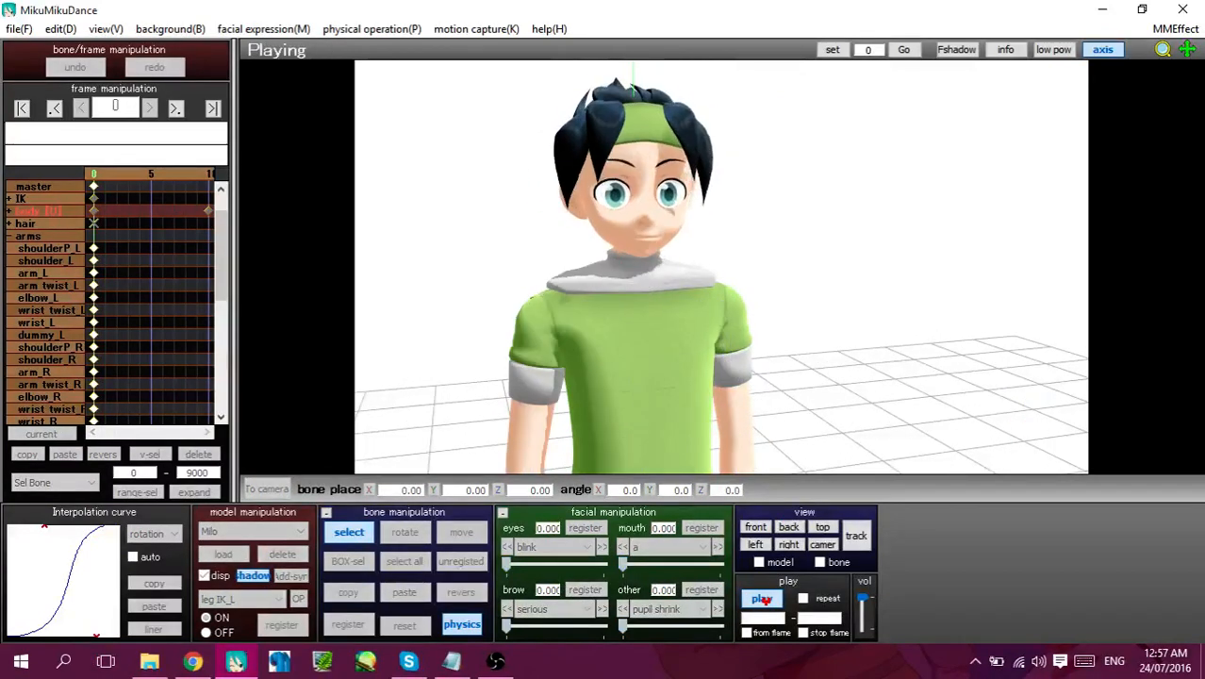
click(762, 599)
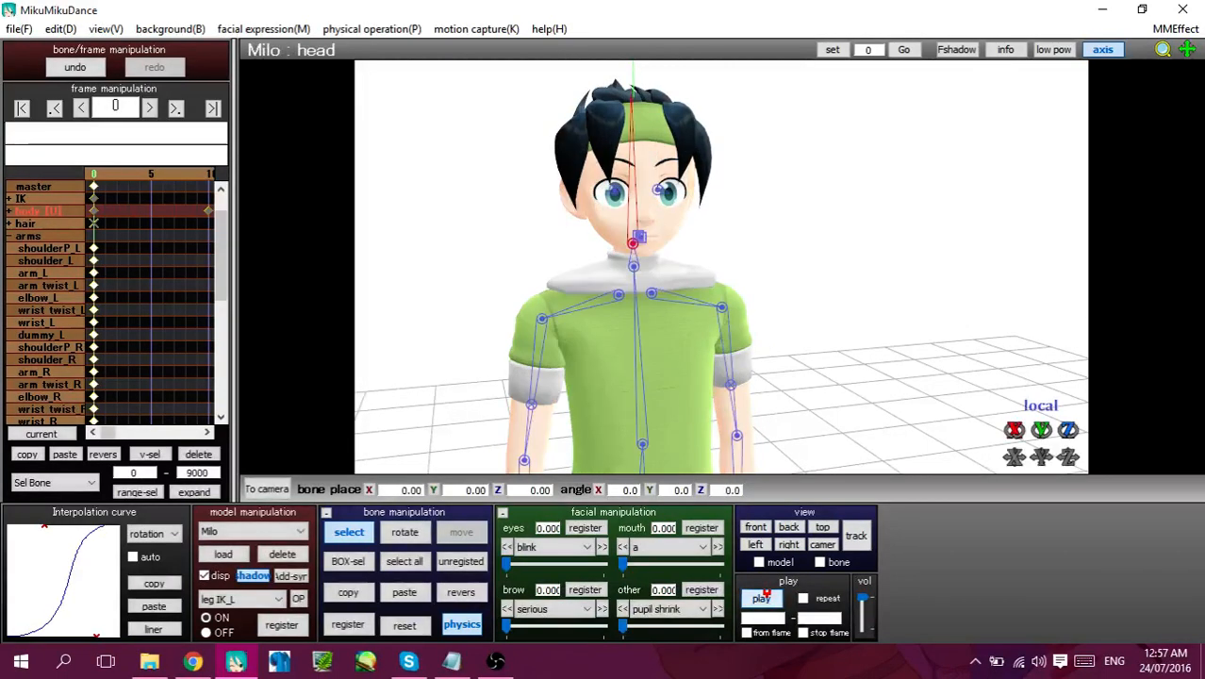
click(763, 598)
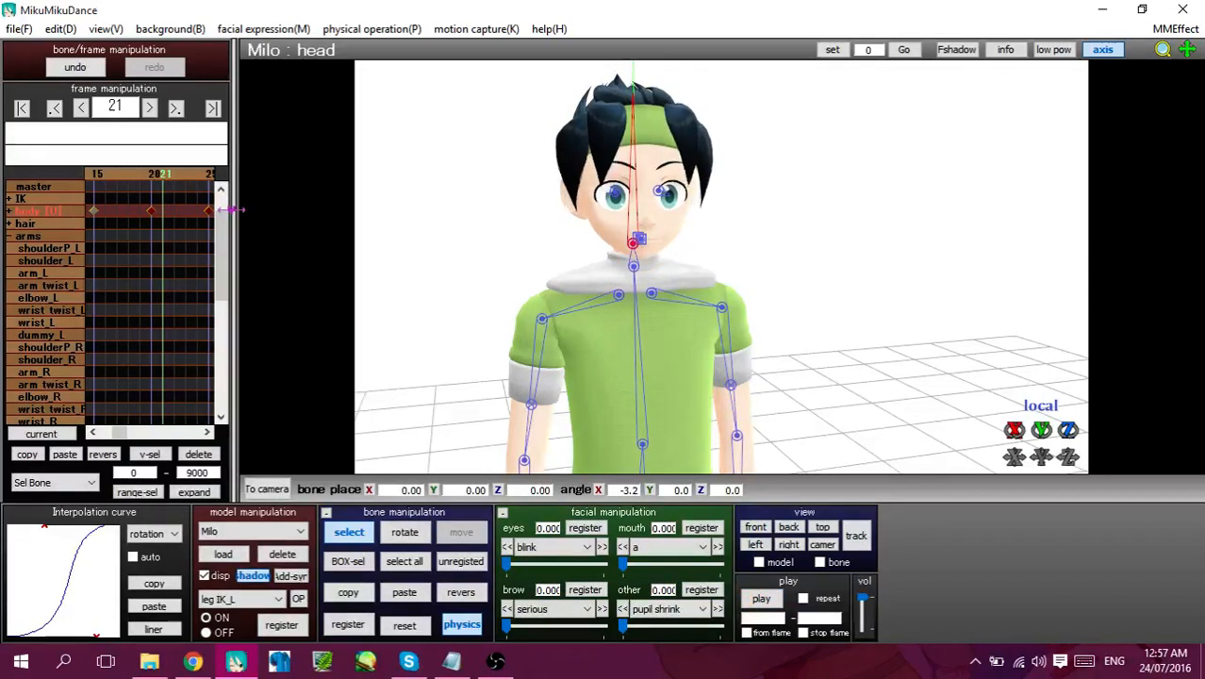
Widen the timeline and paste the copied gentle interpolation curve onto the body group's keyframes at frames 10, 15, 20 and 25
drag(232, 211, 368, 210)
key(Left)
key(Left)
key(Left)
drag(114, 190, 274, 216)
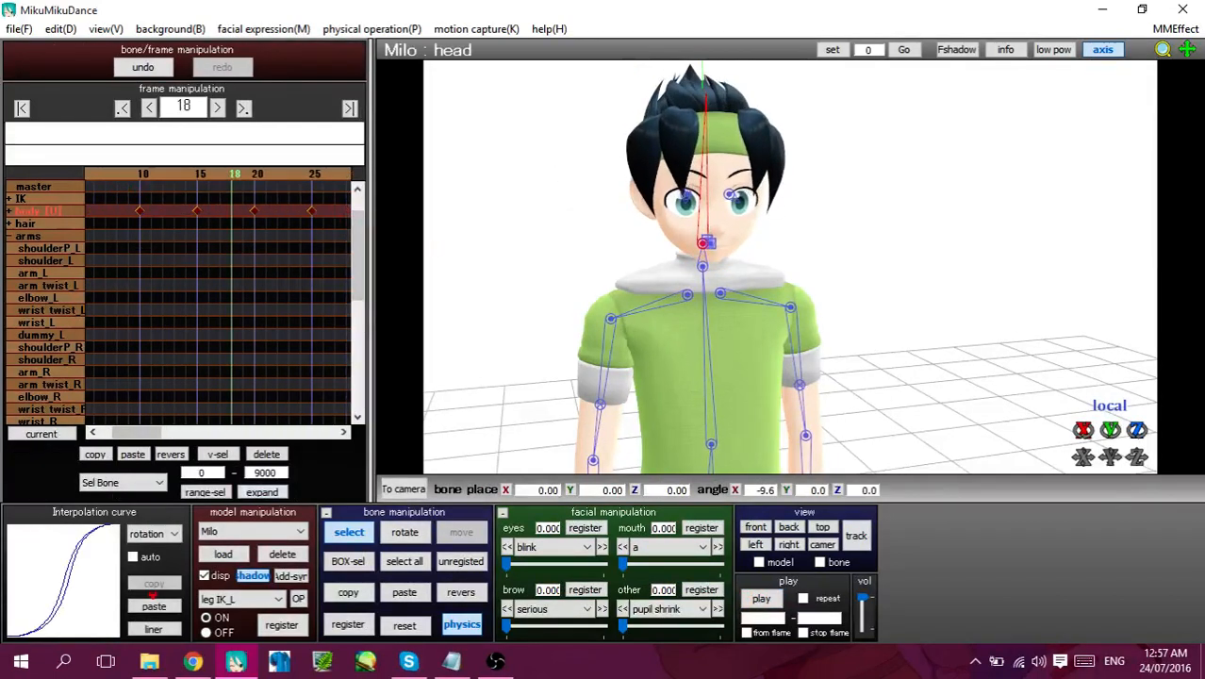
click(153, 604)
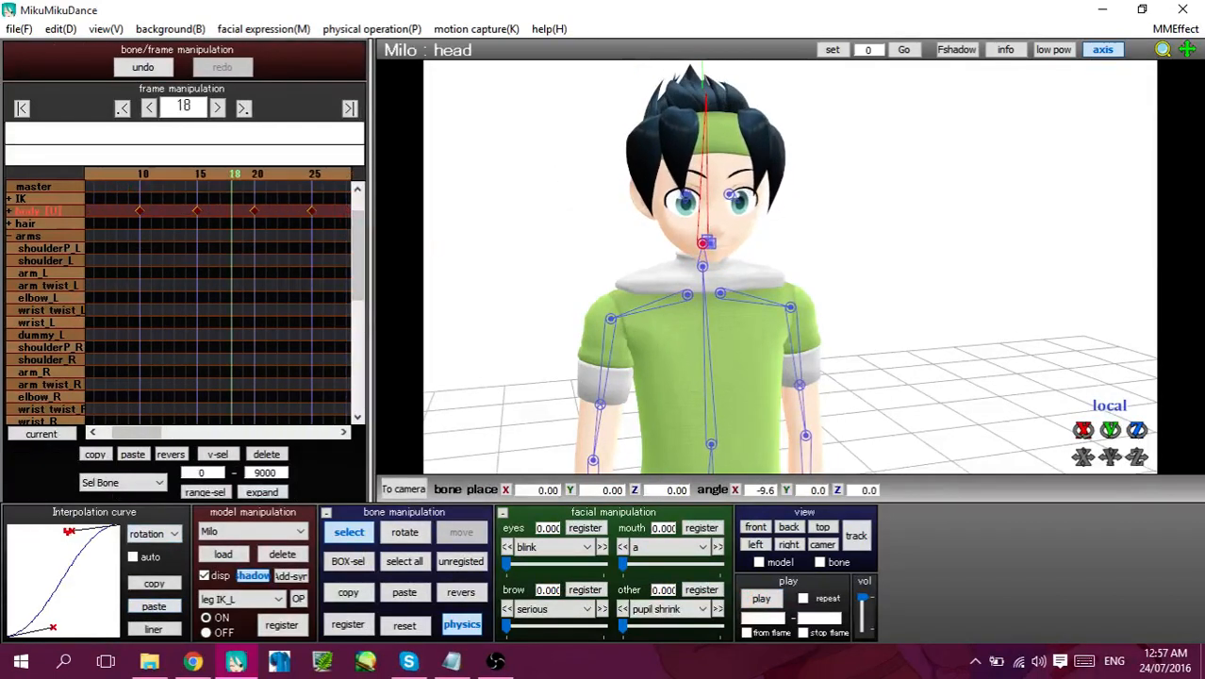
Adjust both handles of the body group's gentle rotation curve, copy it, and play the nodding animation close up
drag(74, 532, 78, 536)
drag(53, 627, 48, 628)
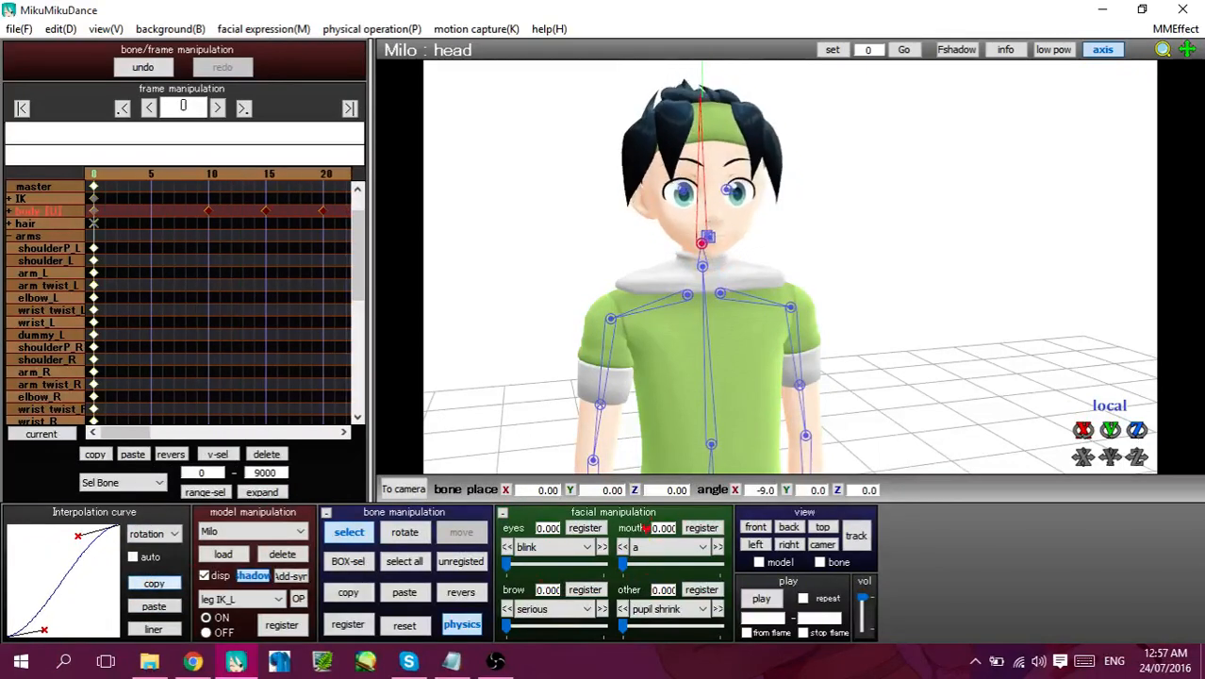
click(762, 598)
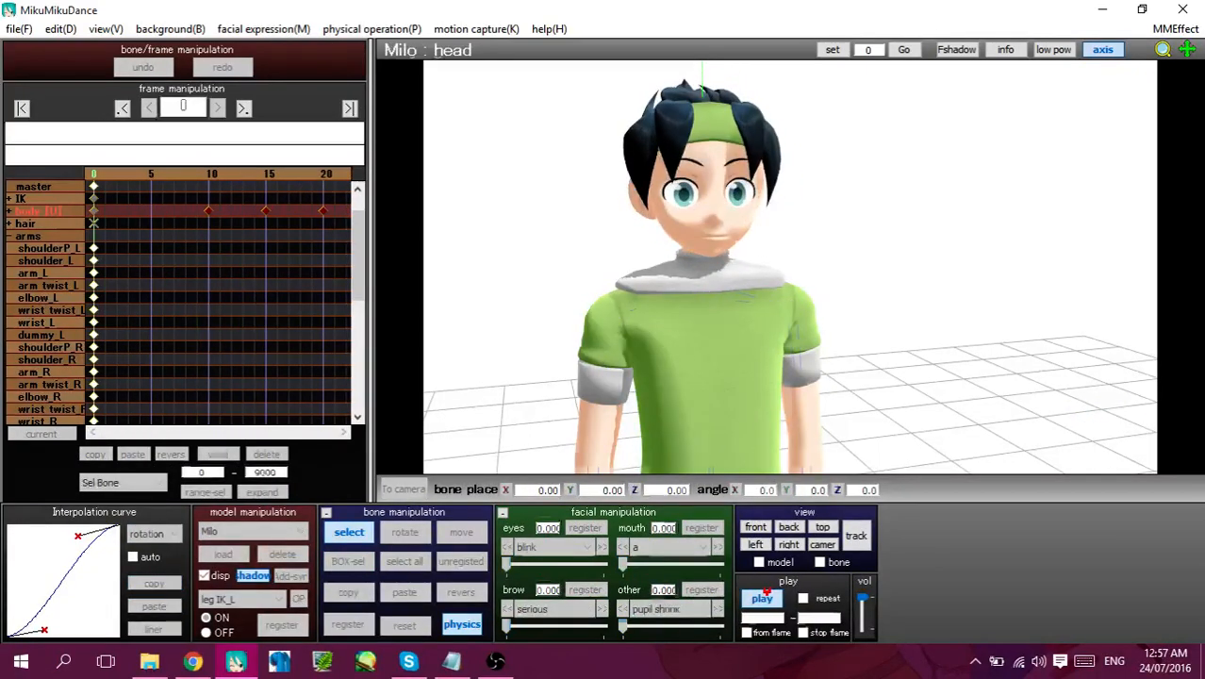
scroll(762, 374, up, 5)
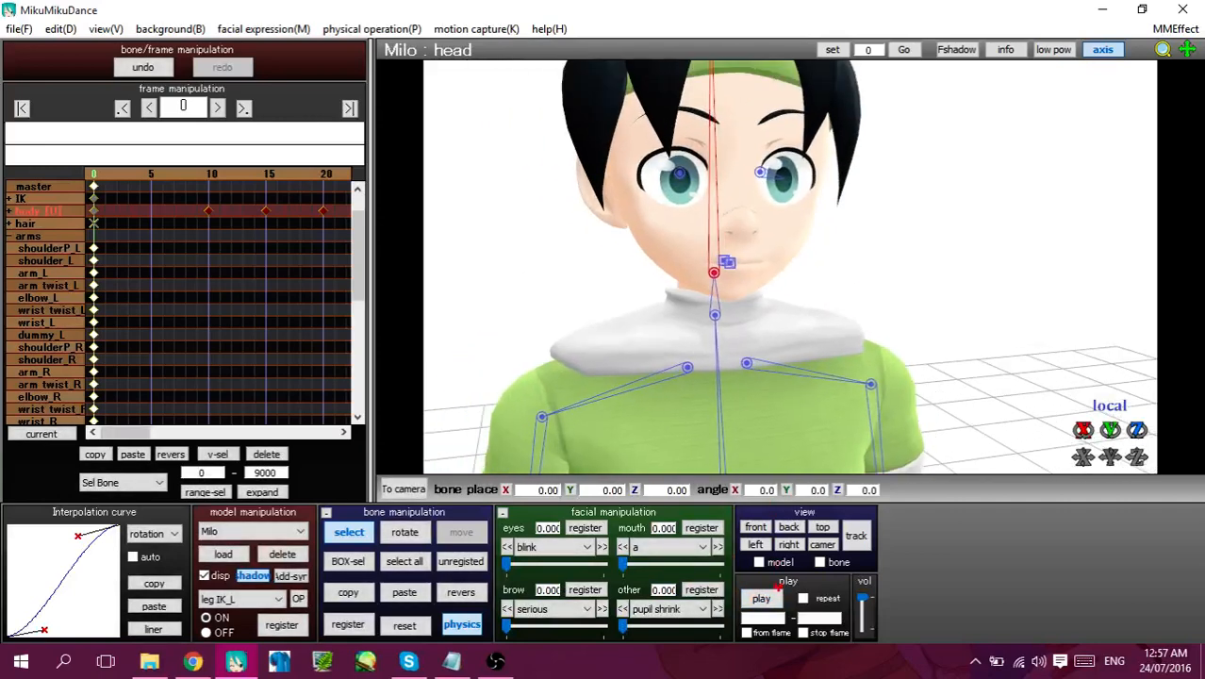
click(763, 598)
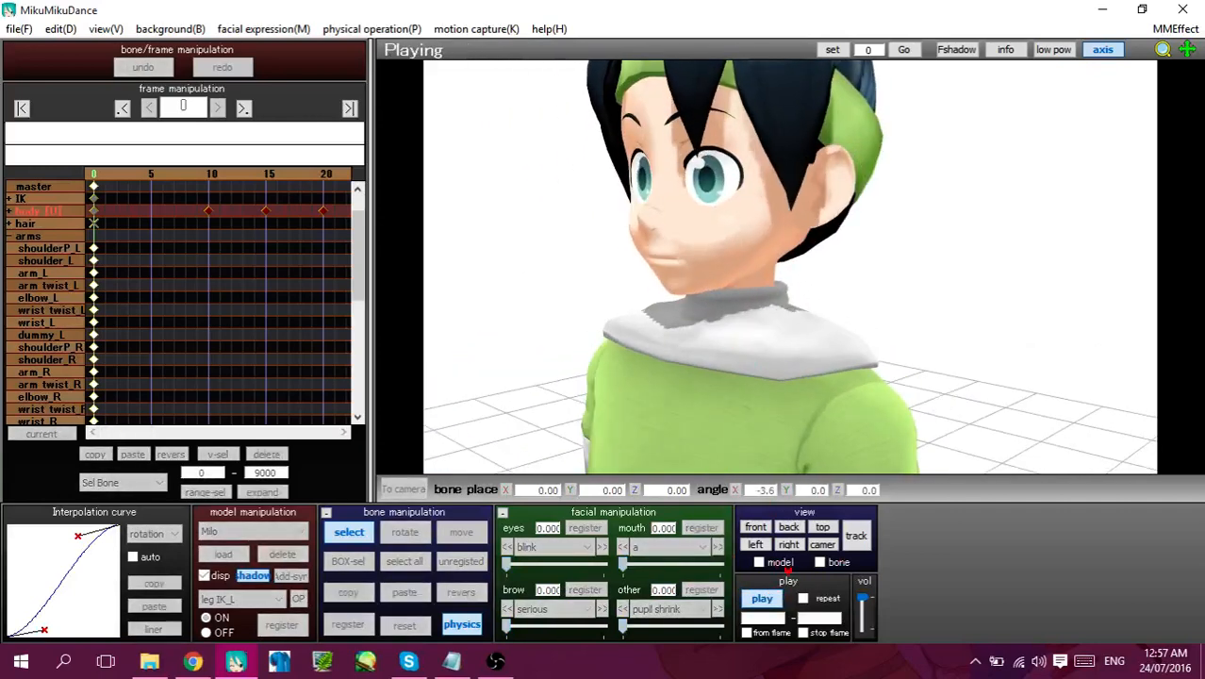
click(762, 597)
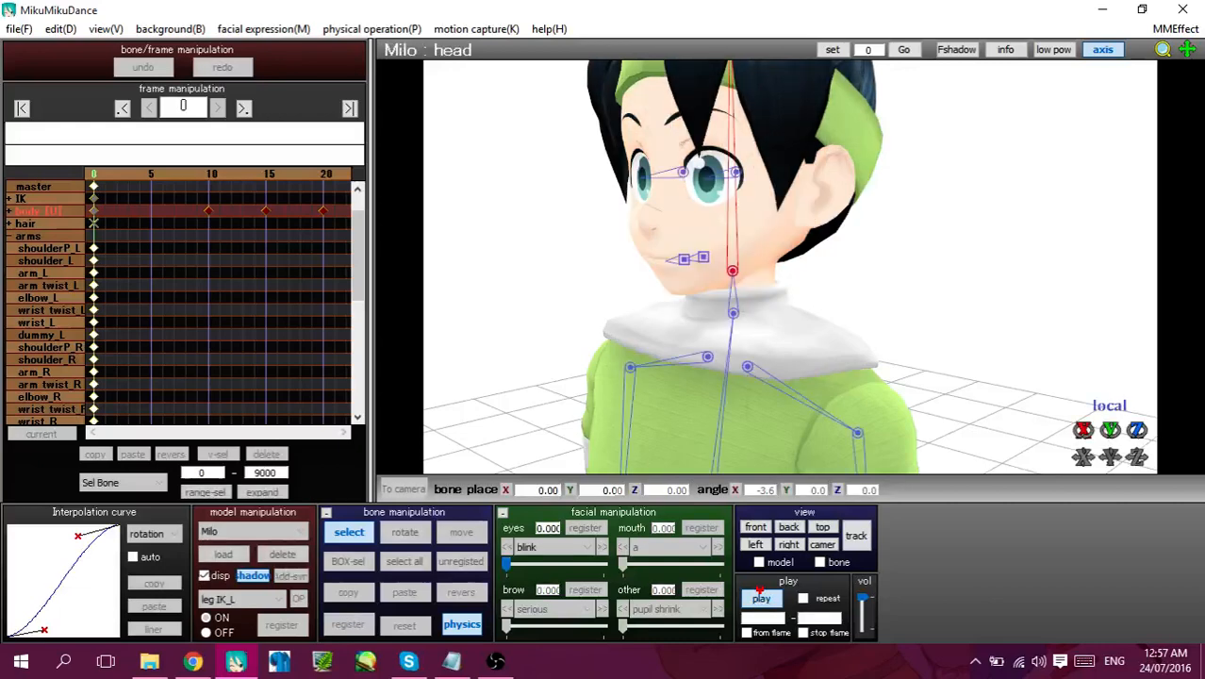
Step through the start of the nod frame by frame to examine the head's movement
key(Right)
key(Right)
key(Right)
key(Right)
key(Right)
key(Right)
key(Right)
key(Right)
key(Right)
key(Right)
key(Right)
key(Right)
key(Right)
key(Right)
key(Right)
key(Right)
key(Right)
key(Right)
key(Right)
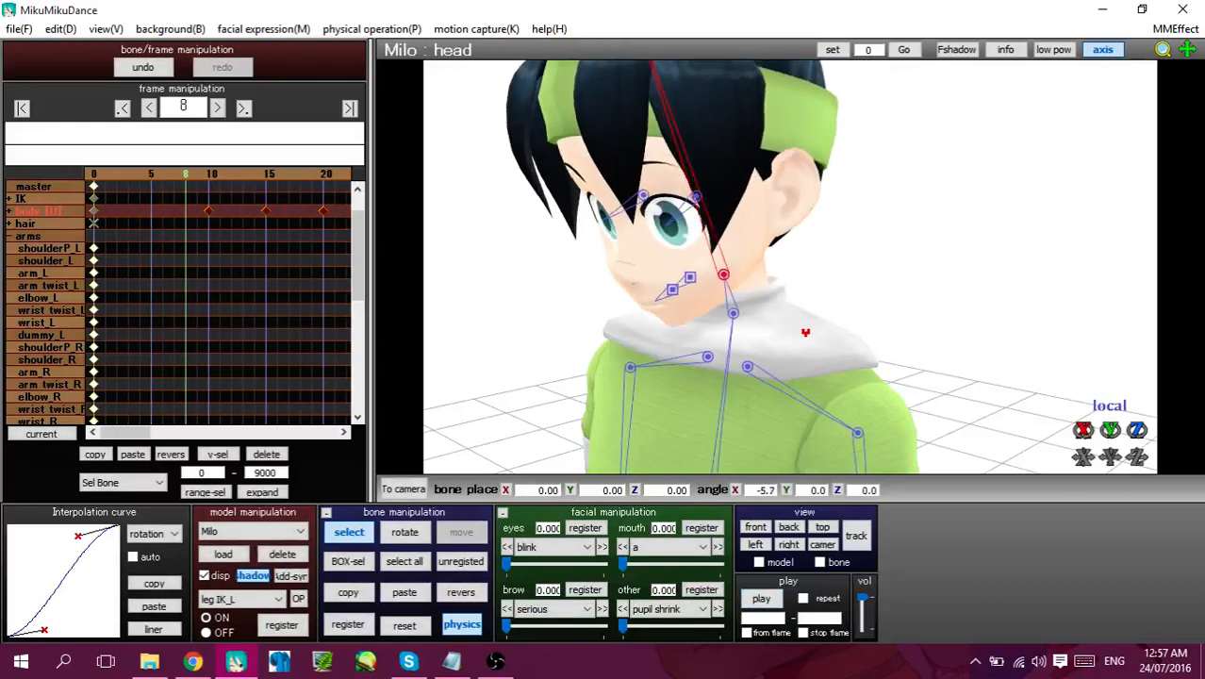
Shift the body group's nod keyframes ten frames later so that they start at frame 20
key(Left)
key(Left)
key(Left)
key(Left)
key(Left)
key(Left)
key(Left)
key(Left)
key(Left)
key(Left)
key(Left)
key(Left)
key(Left)
key(Left)
key(Left)
key(Left)
key(Left)
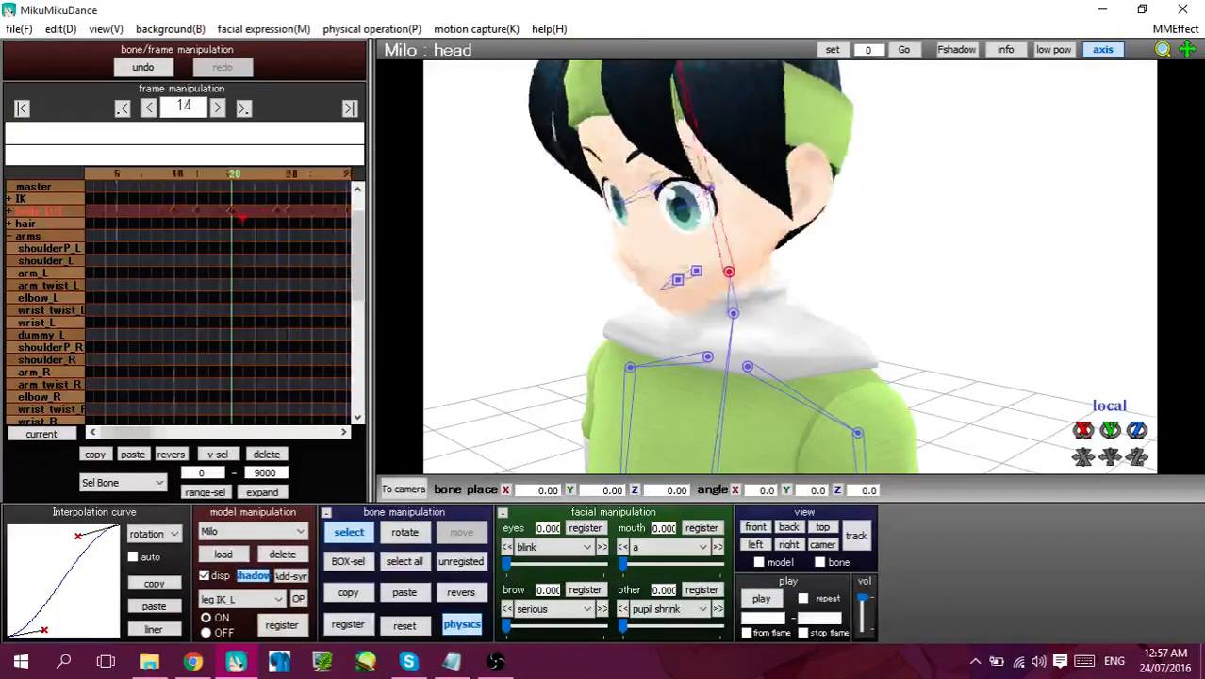
Lean the upper body bone forward about its local X axis to about -4.6 at frame 15 and register it
key(Right)
key(Right)
key(Right)
key(Right)
key(Right)
key(Right)
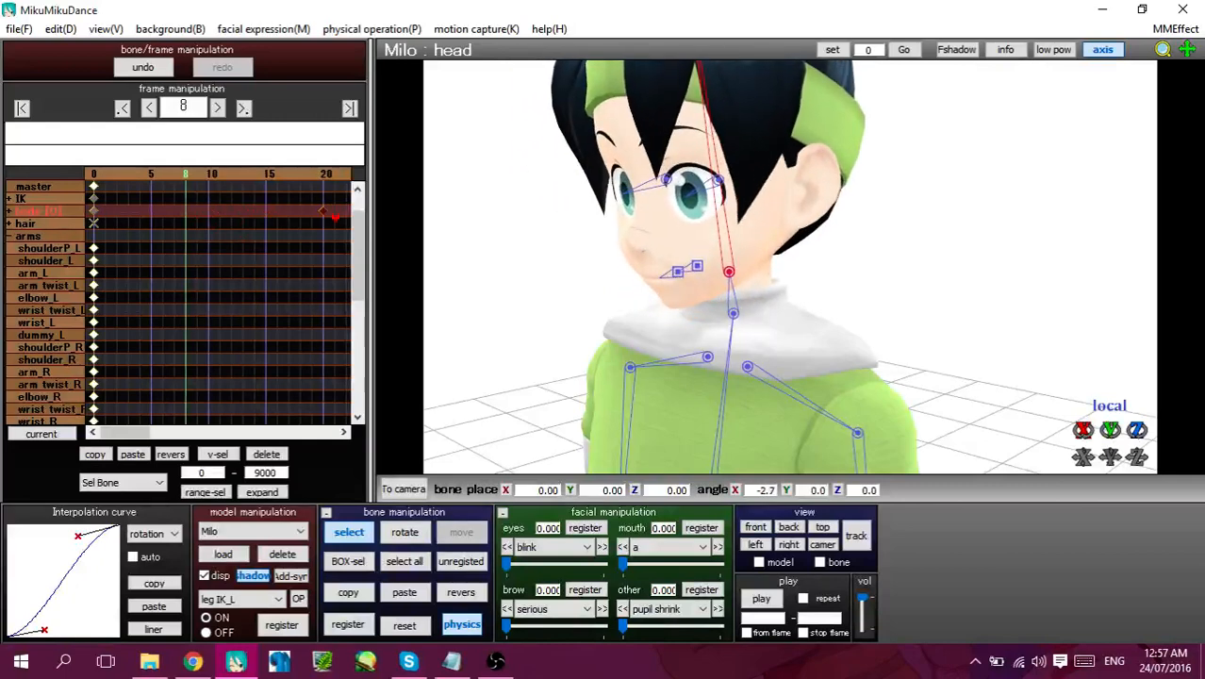
key(Right)
middle_drag(727, 395, 777, 167)
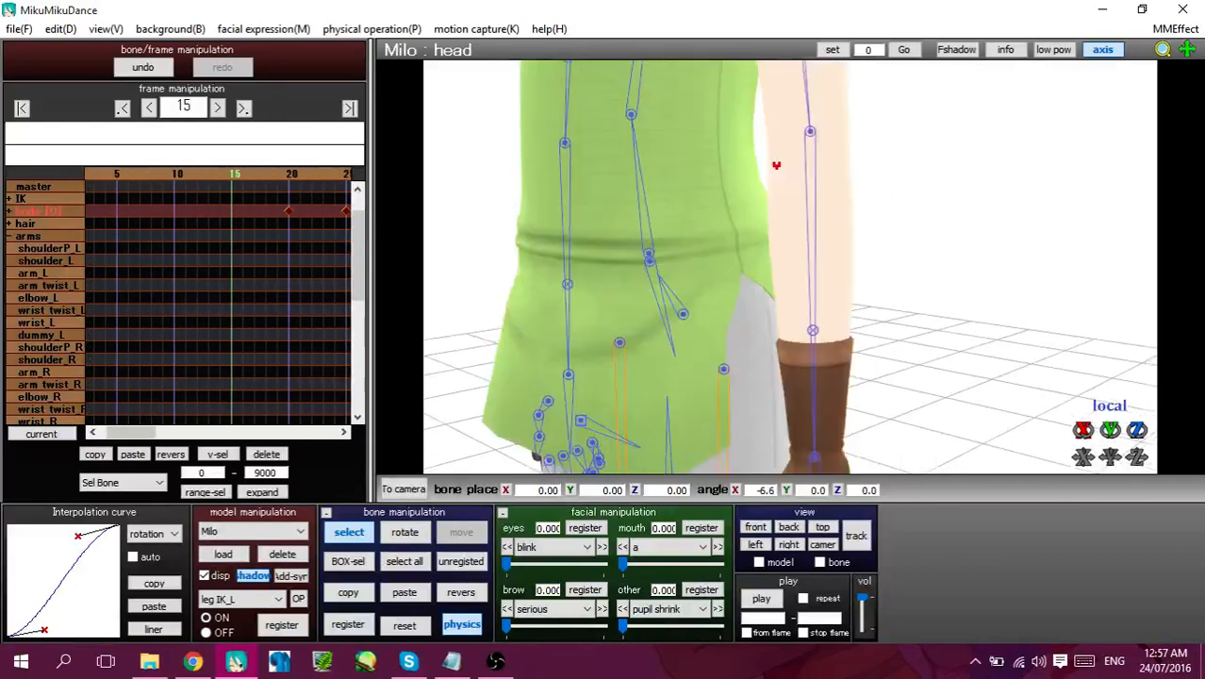
scroll(777, 167, down, 4)
middle_drag(796, 281, 807, 307)
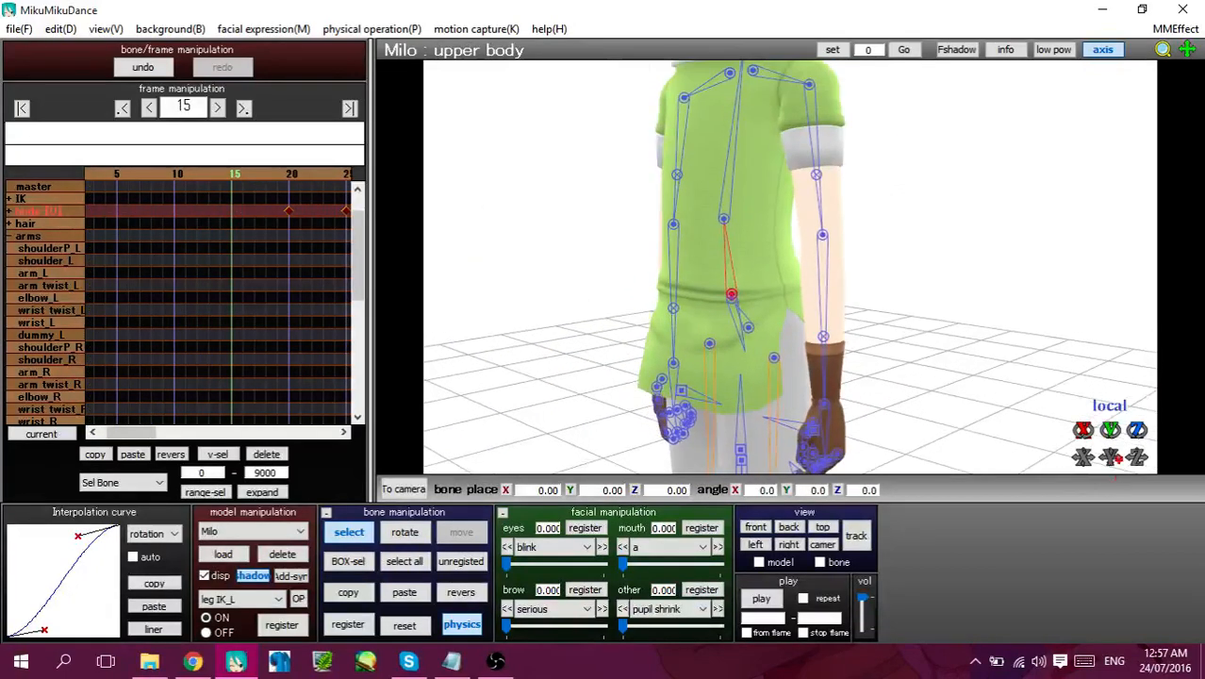
drag(1083, 429, 1083, 455)
Rotate the upper body2 bone to -8.6 about local X at frame 20, and paste the gentle curve onto the keyframes at 15, 20 and 25
click(718, 219)
key(Right)
key(Right)
key(Right)
key(Right)
key(Right)
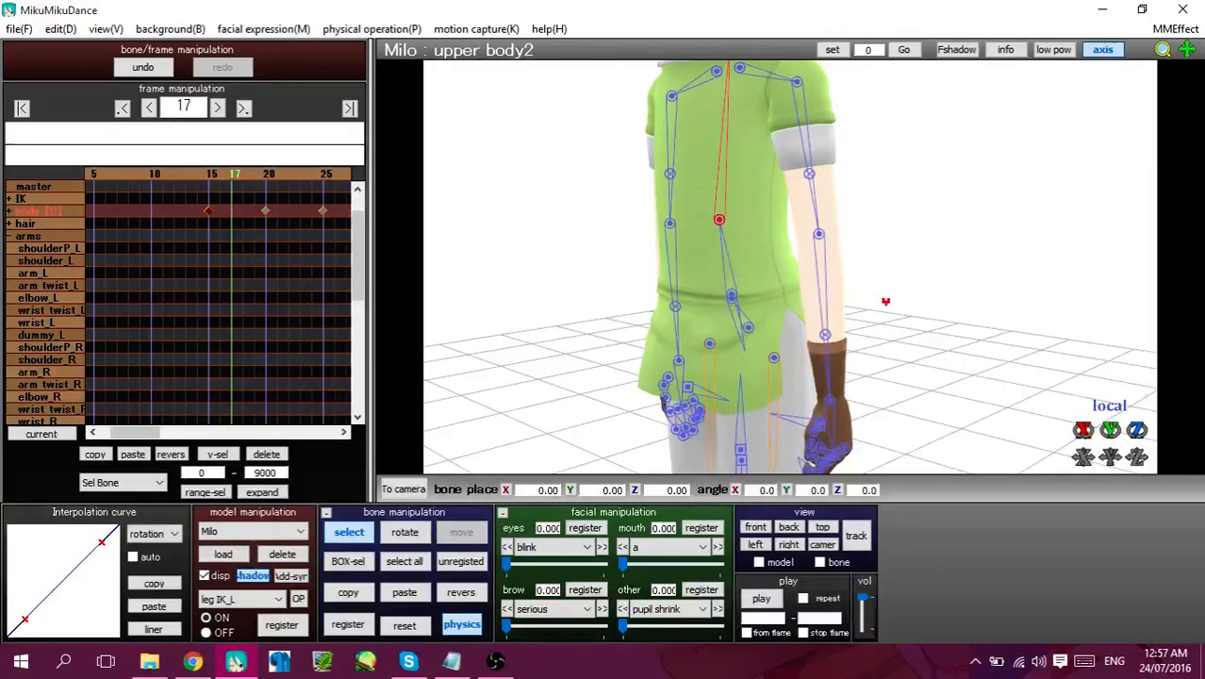
drag(1084, 430, 1084, 455)
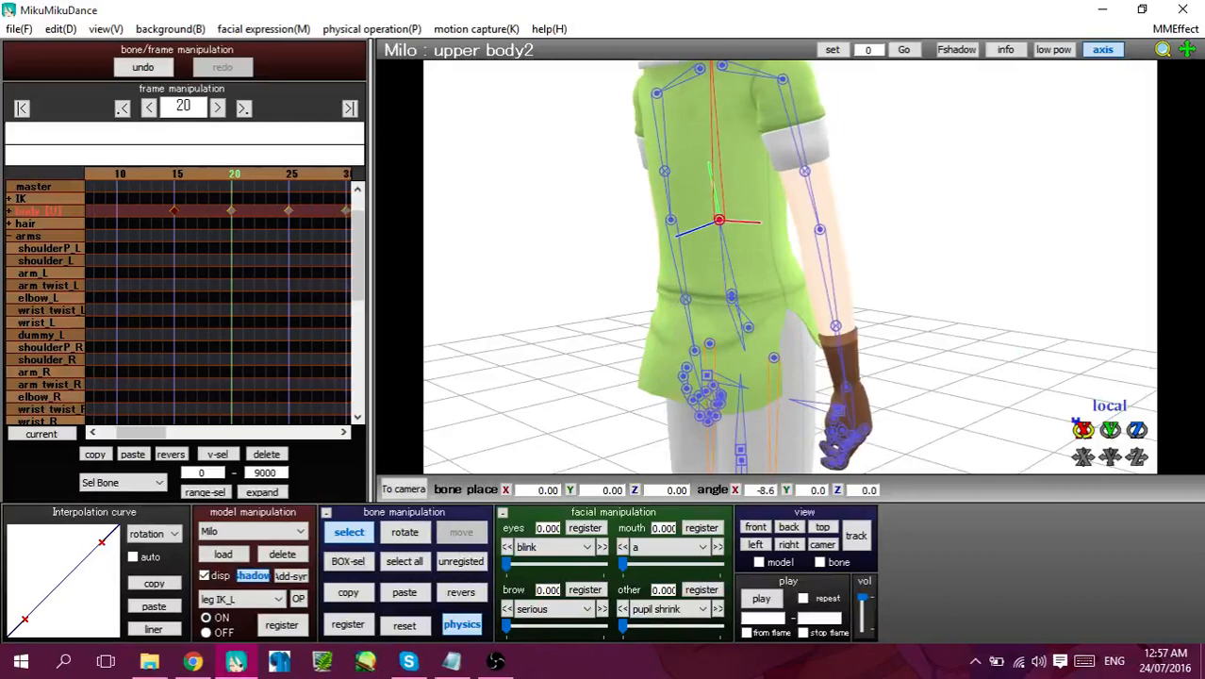
drag(164, 202, 310, 307)
click(154, 608)
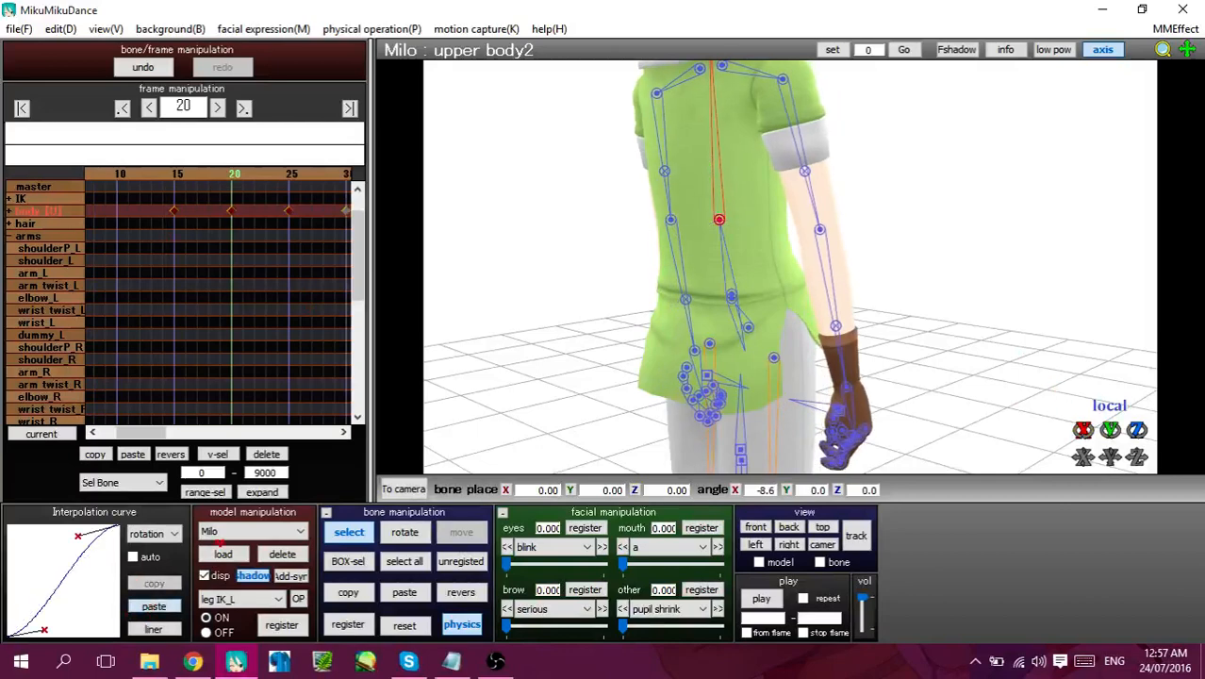
Reset the upper body bone's rotation at frame 30 and register the keyframe
click(731, 294)
key(Right)
key(Right)
key(Right)
key(Right)
key(Right)
key(Right)
key(Right)
key(Right)
key(Right)
key(Right)
key(Right)
key(Right)
key(Right)
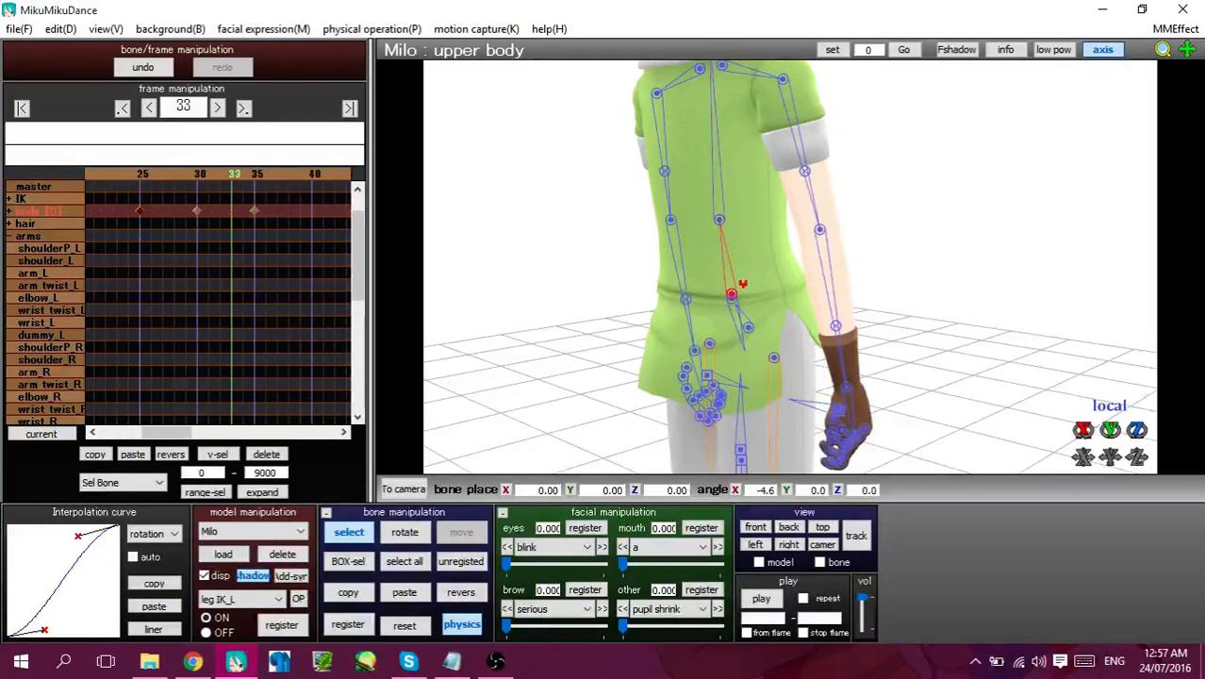
key(Left)
key(Left)
key(Left)
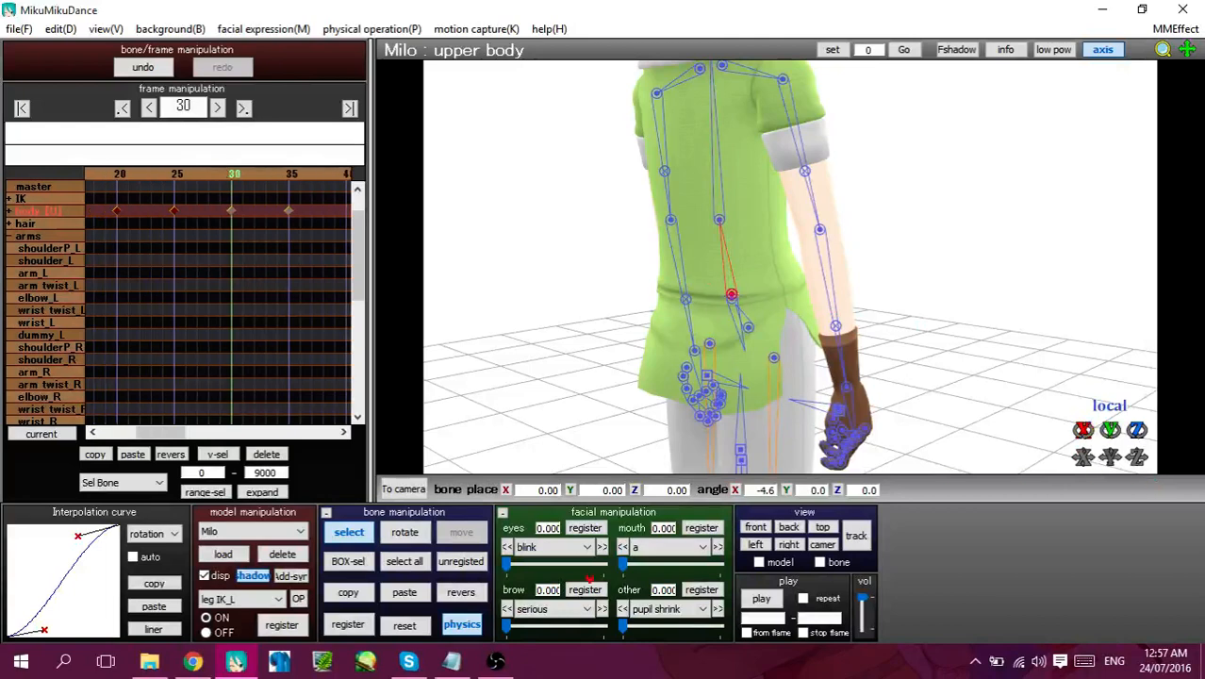
click(423, 622)
key(Return)
Reset the upper body2 bone's rotation at frame 35 and register the keyframe
click(724, 219)
key(Right)
key(Right)
key(Right)
key(Right)
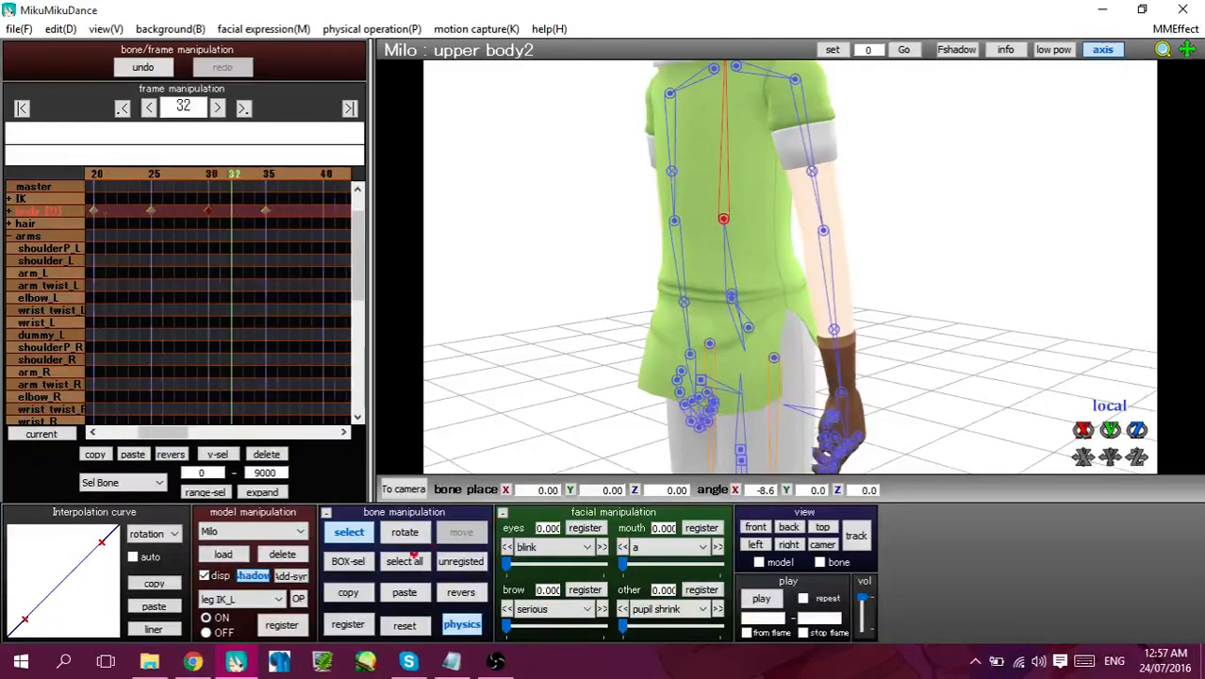
key(Right)
click(405, 626)
key(Return)
Paste the gentle interpolation curve onto all of the body group's keyframes from frame 15 to 35
key(Left)
key(Left)
key(Left)
key(Left)
key(Left)
key(Left)
key(Left)
key(Left)
key(Left)
key(Left)
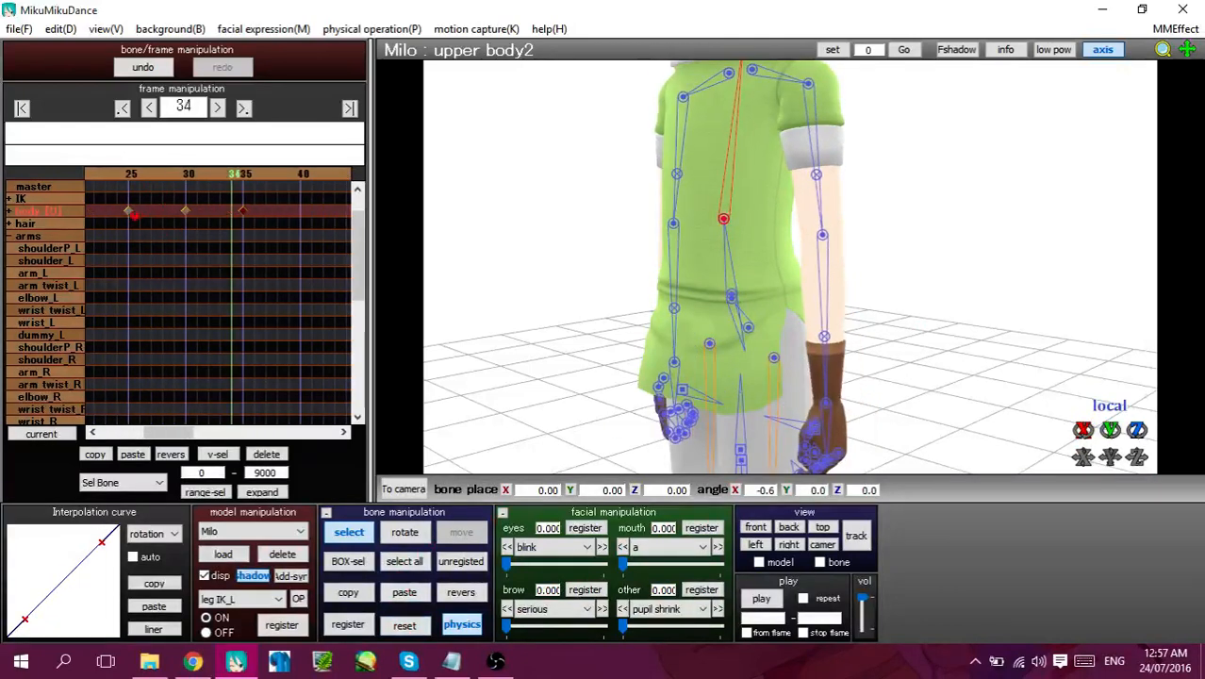
key(Left)
key(Right)
drag(96, 196, 439, 241)
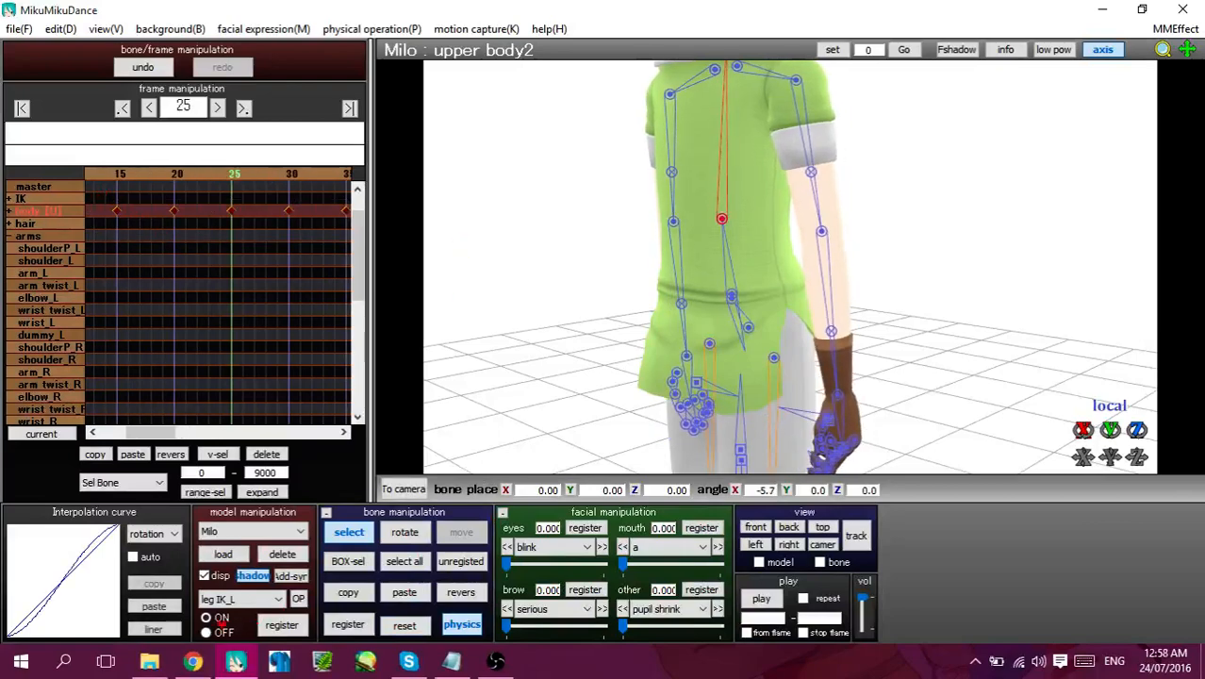
click(168, 603)
Return to frame 0 and play the combined lean and nod from a three-quarter view and from the front
middle_drag(794, 299, 798, 392)
key(Left)
key(Left)
key(Left)
key(Left)
key(Left)
key(Left)
key(Left)
key(Left)
key(Left)
key(Left)
key(Left)
key(Left)
key(Left)
key(Left)
key(Left)
key(Left)
key(Left)
key(Left)
key(Left)
key(Left)
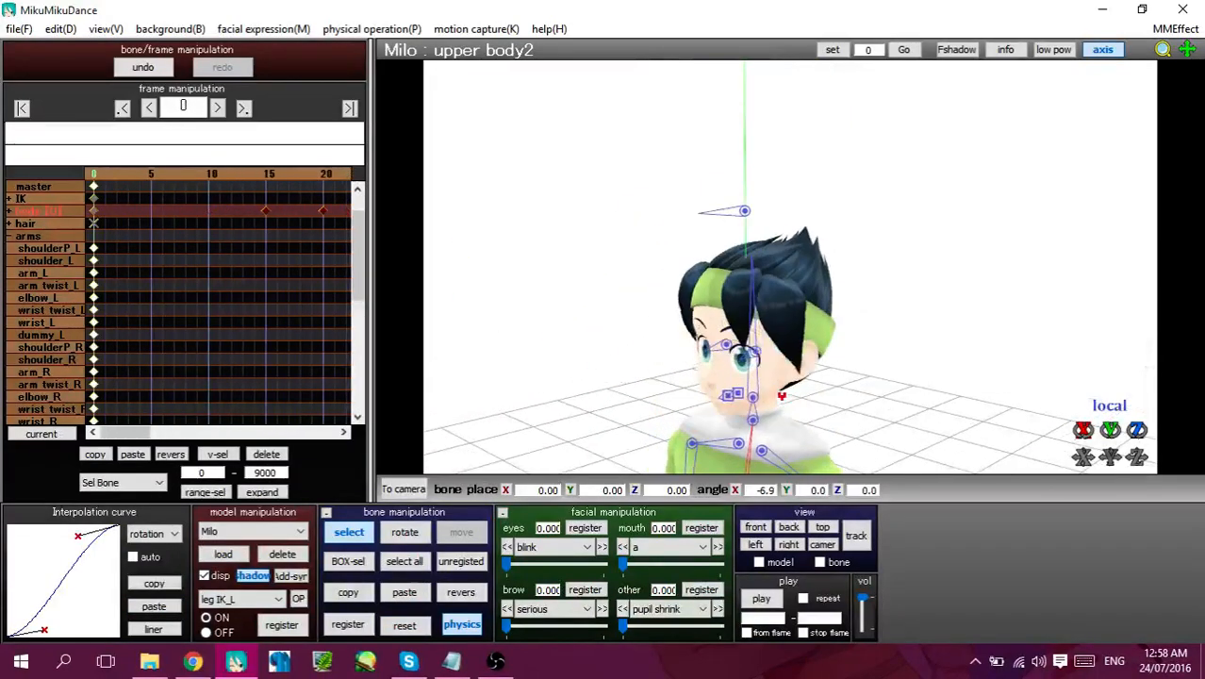
mouse_move(837, 464)
middle_down()
mouse_move(863, 394)
mouse_move(842, 479)
middle_up()
scroll(842, 479, down, 3)
click(756, 599)
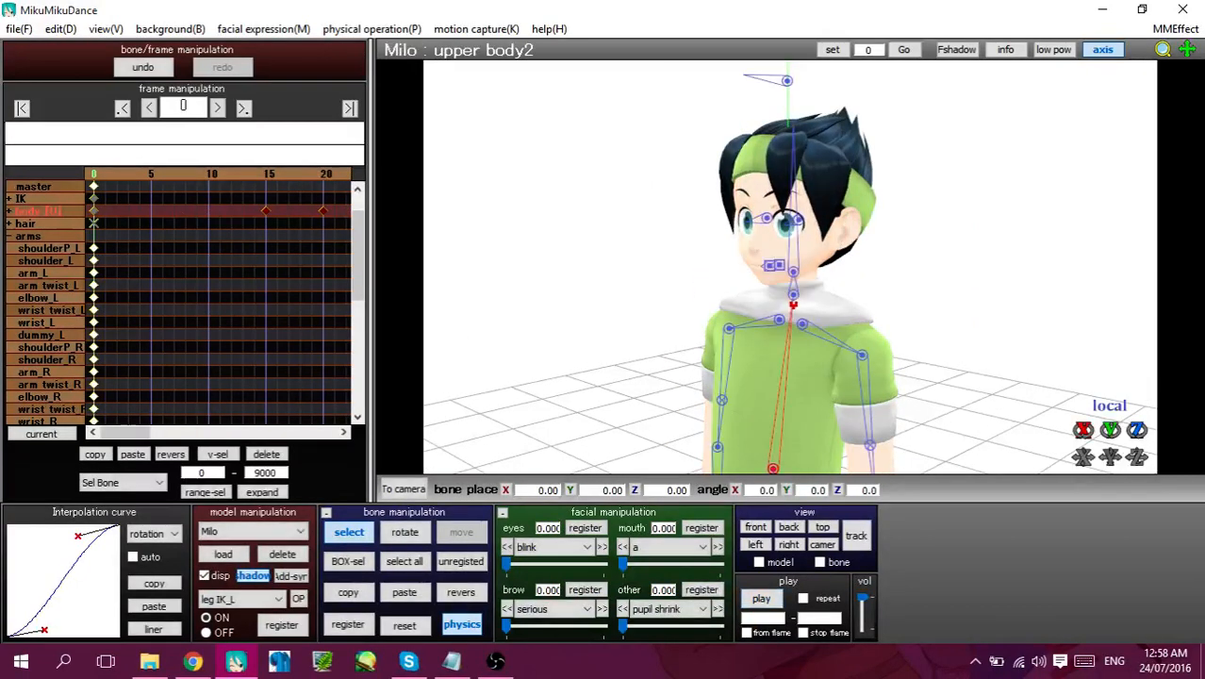
right_drag(793, 305, 866, 311)
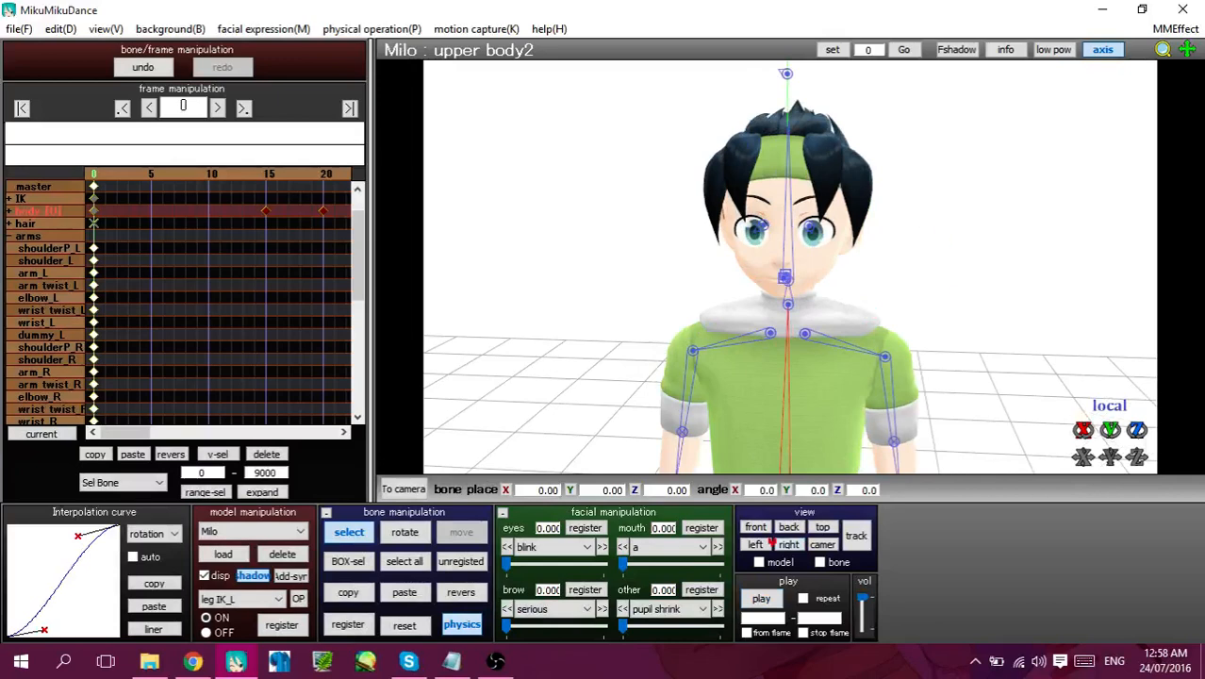
click(765, 598)
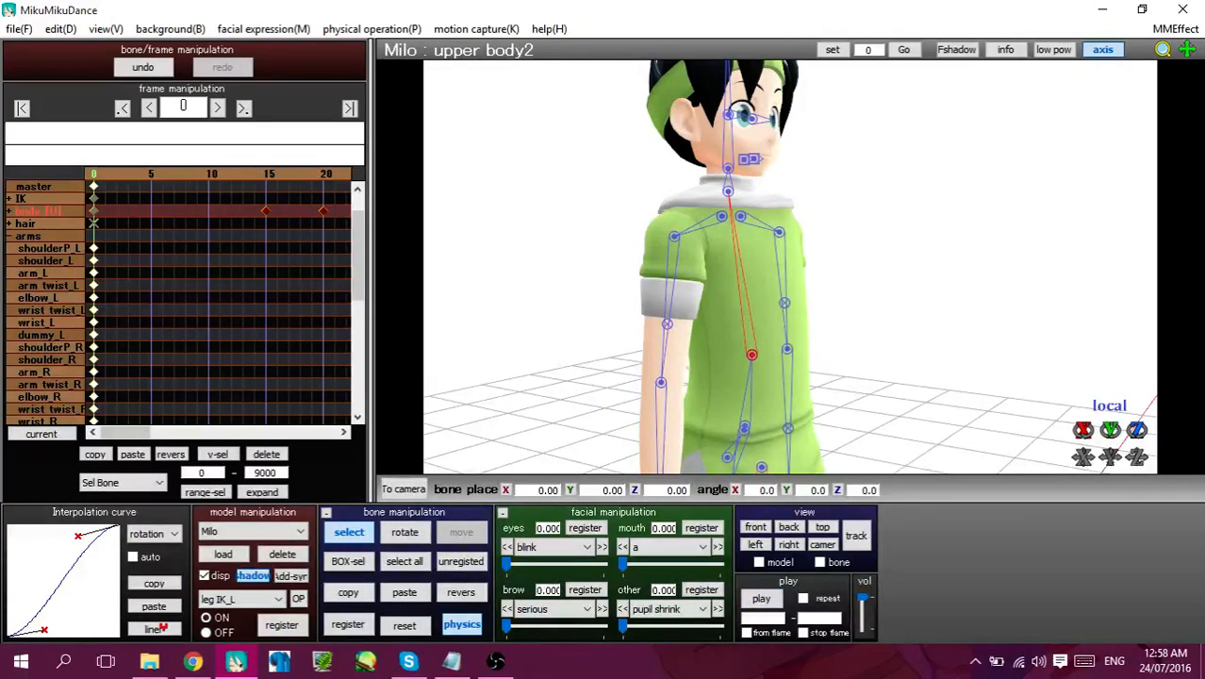
Reset the selected body keyframes' rotation curve to linear and reshape it into an extreme S-curve with handles in opposite corners
click(153, 629)
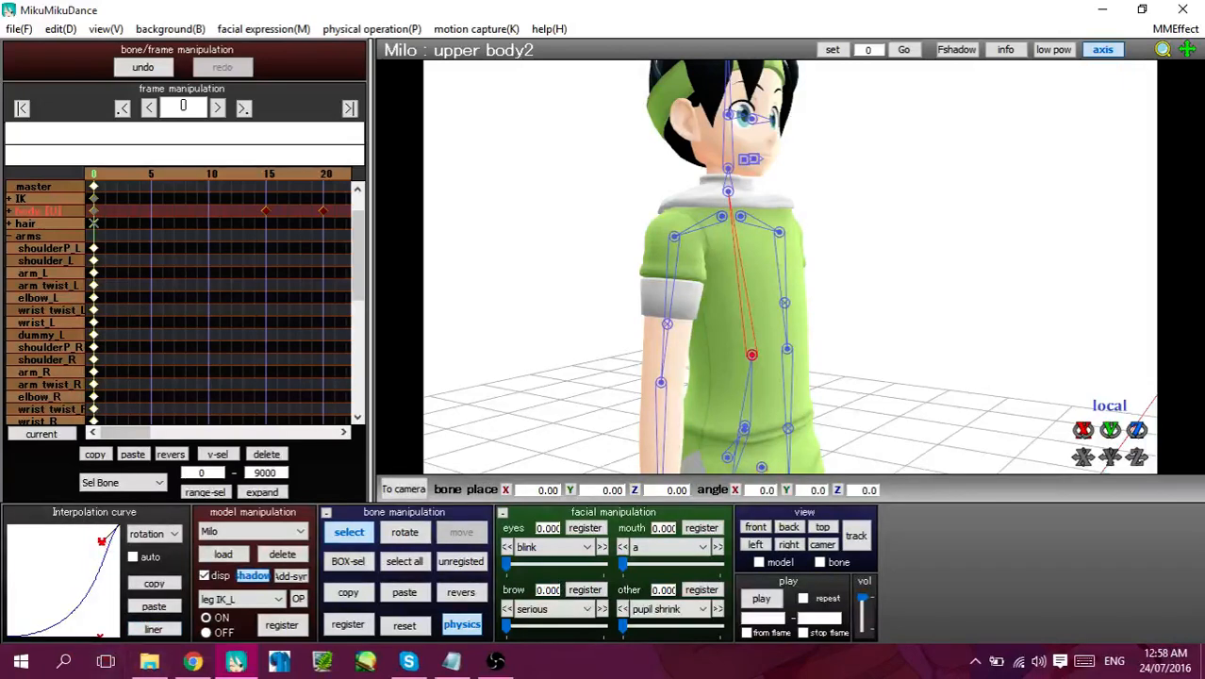
drag(27, 505, 9, 527)
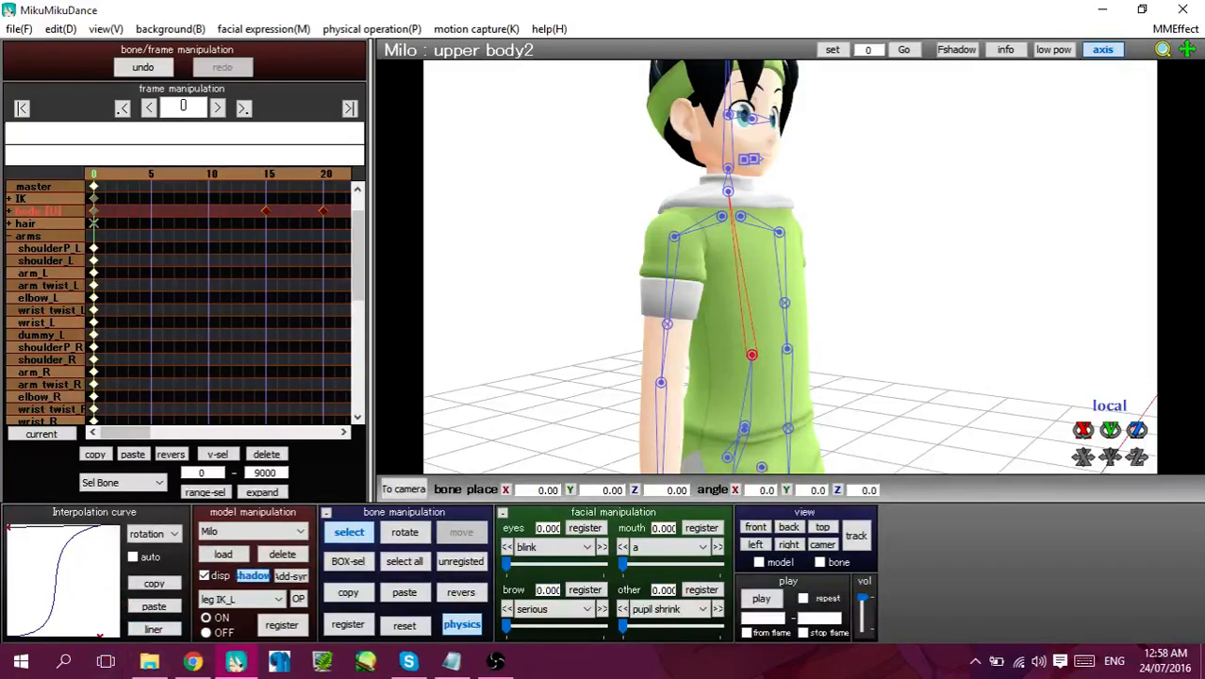
drag(99, 630, 135, 638)
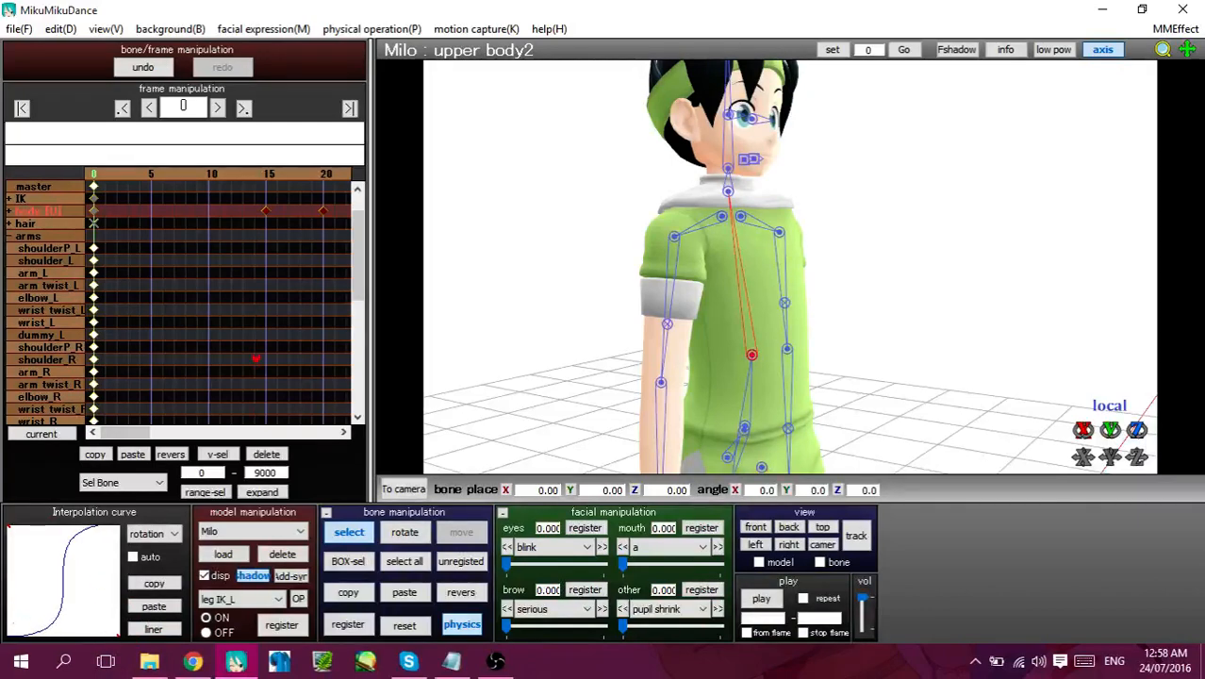
Narrow the timeline area and play the lean and nod with the extreme S-curve
scroll(659, 393, down, 2)
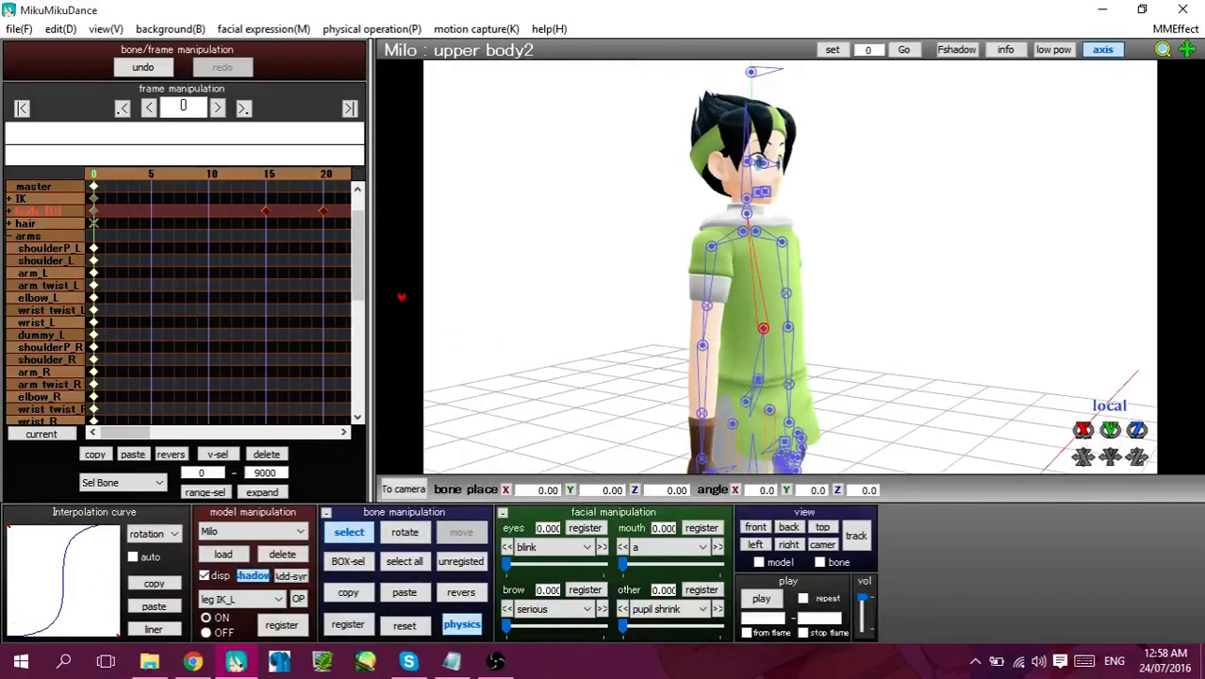
mouse_move(379, 287)
mouse_down()
mouse_move(587, 290)
mouse_move(242, 277)
mouse_move(321, 278)
mouse_up()
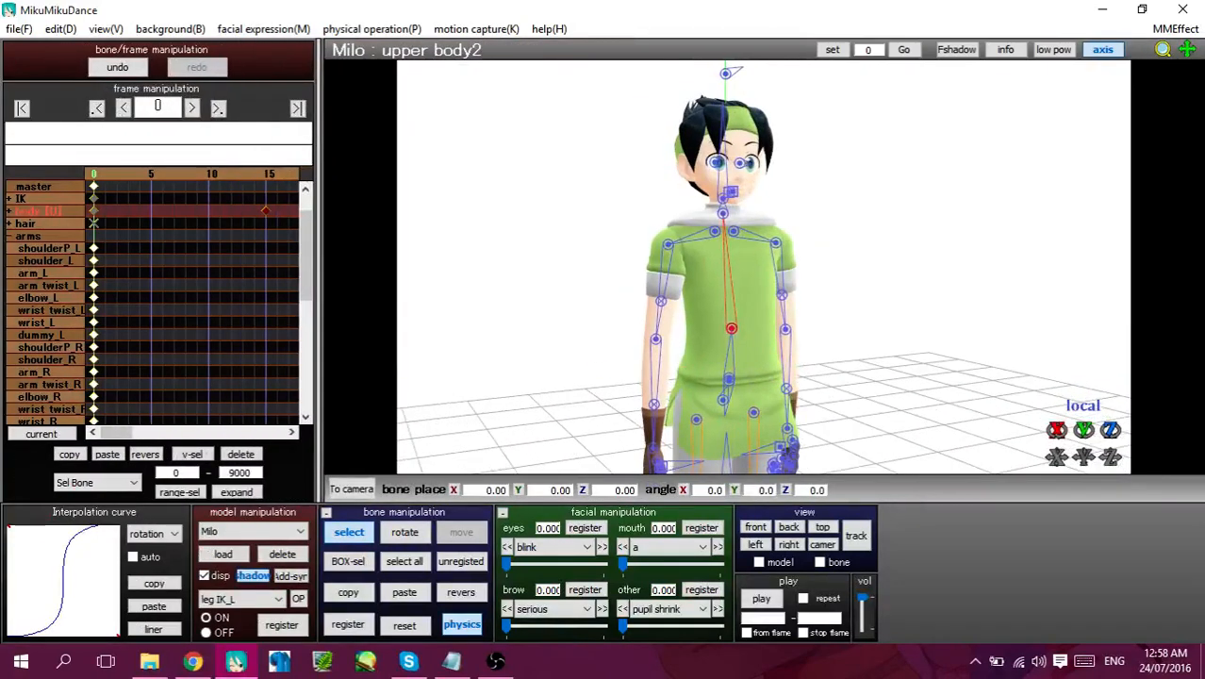
click(760, 599)
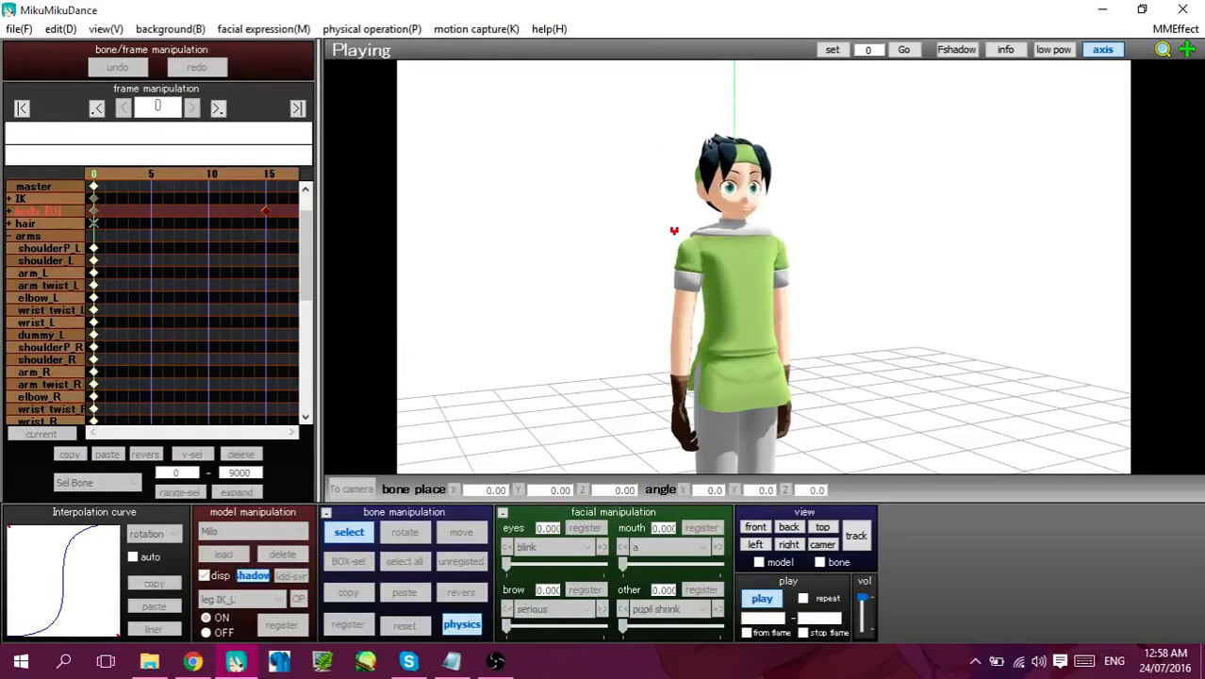
scroll(800, 241, up, 2)
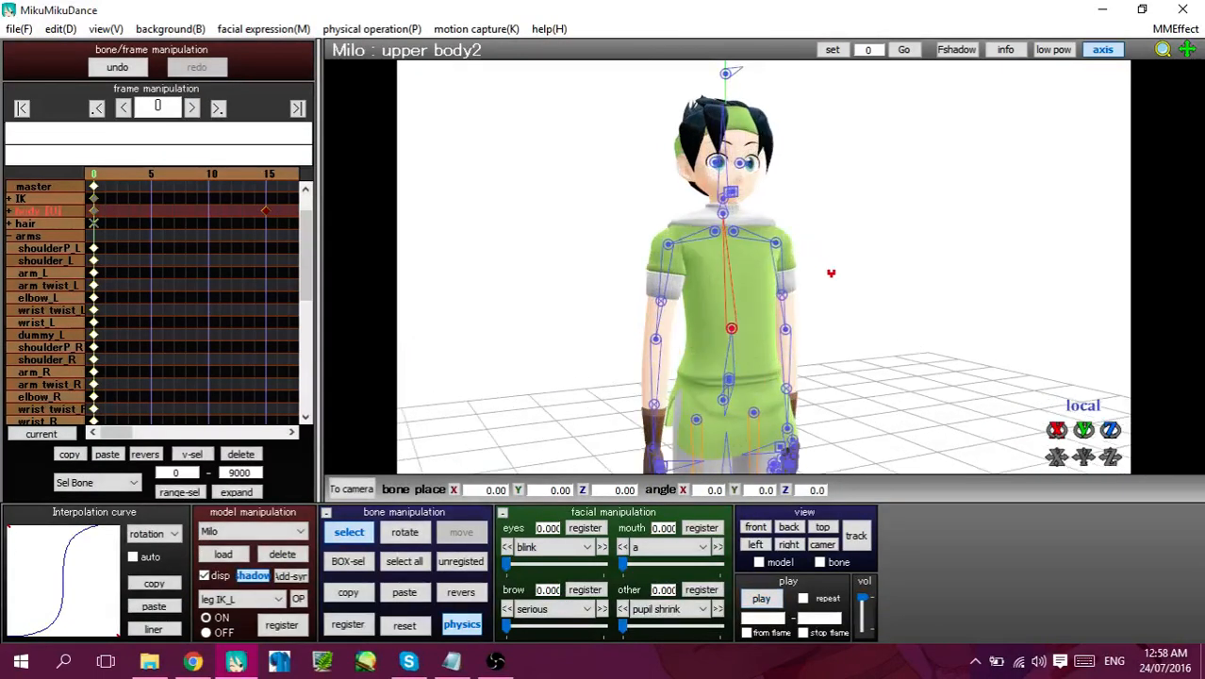
right_drag(809, 288, 741, 302)
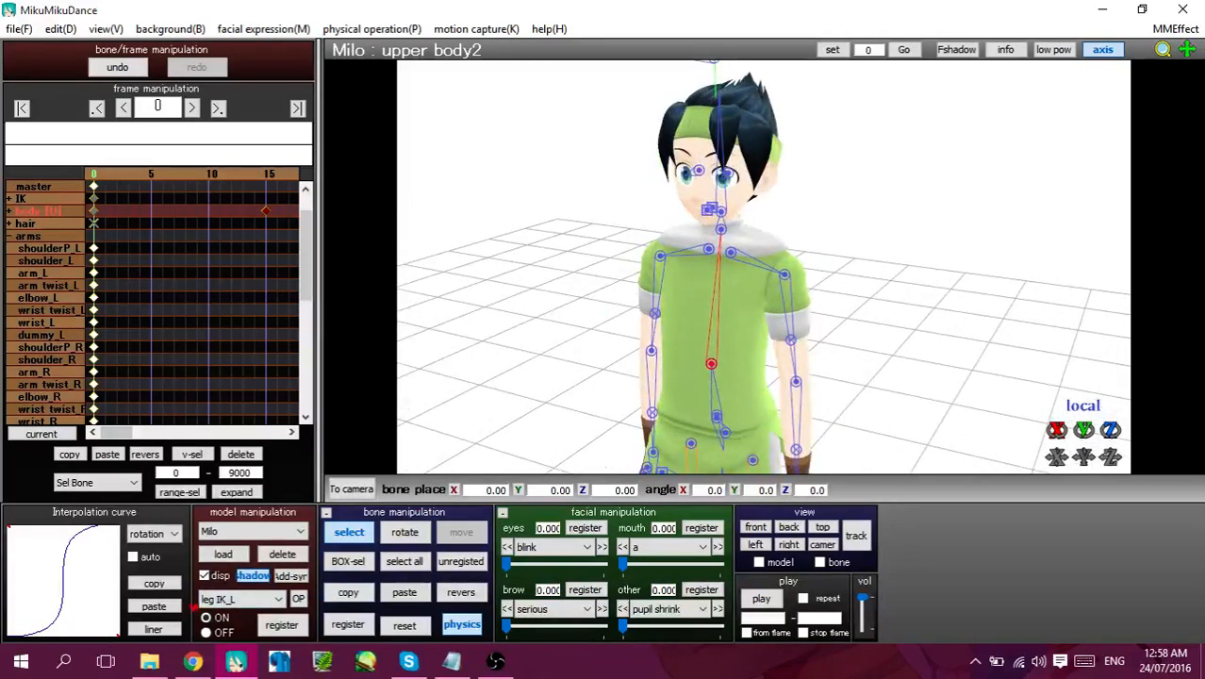
Paste the gentle curve back onto the selected body keyframes, adjust its handles slightly, and play the animation again
click(163, 607)
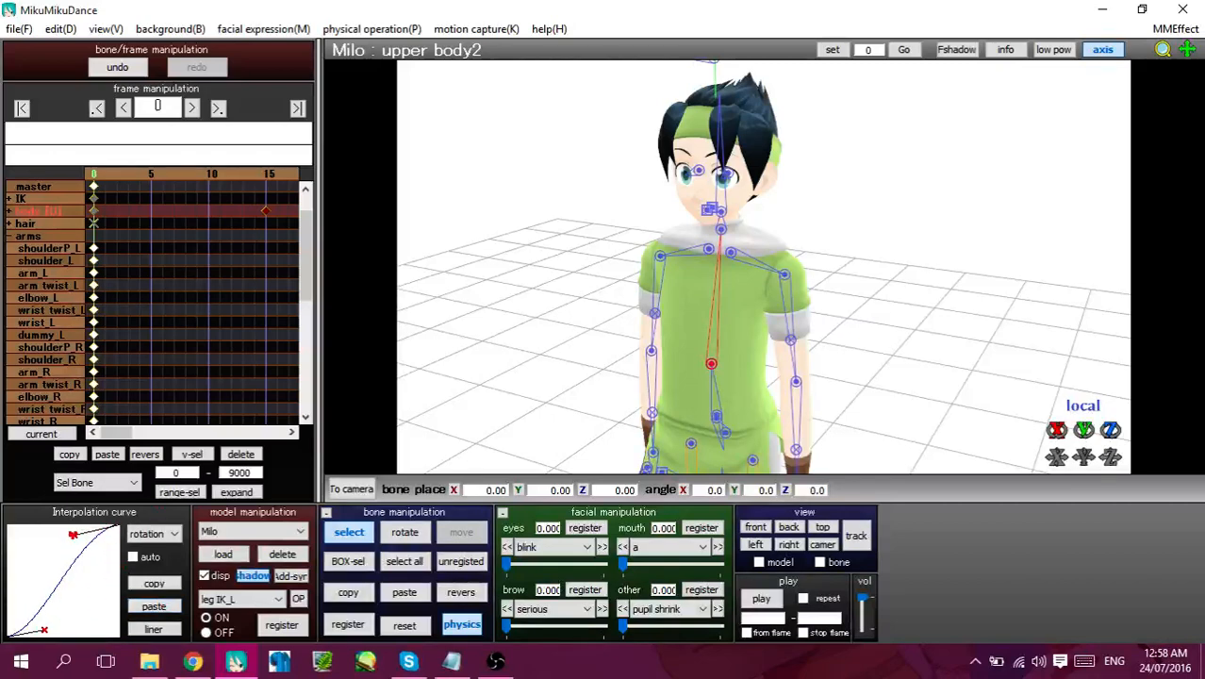
drag(45, 632, 52, 629)
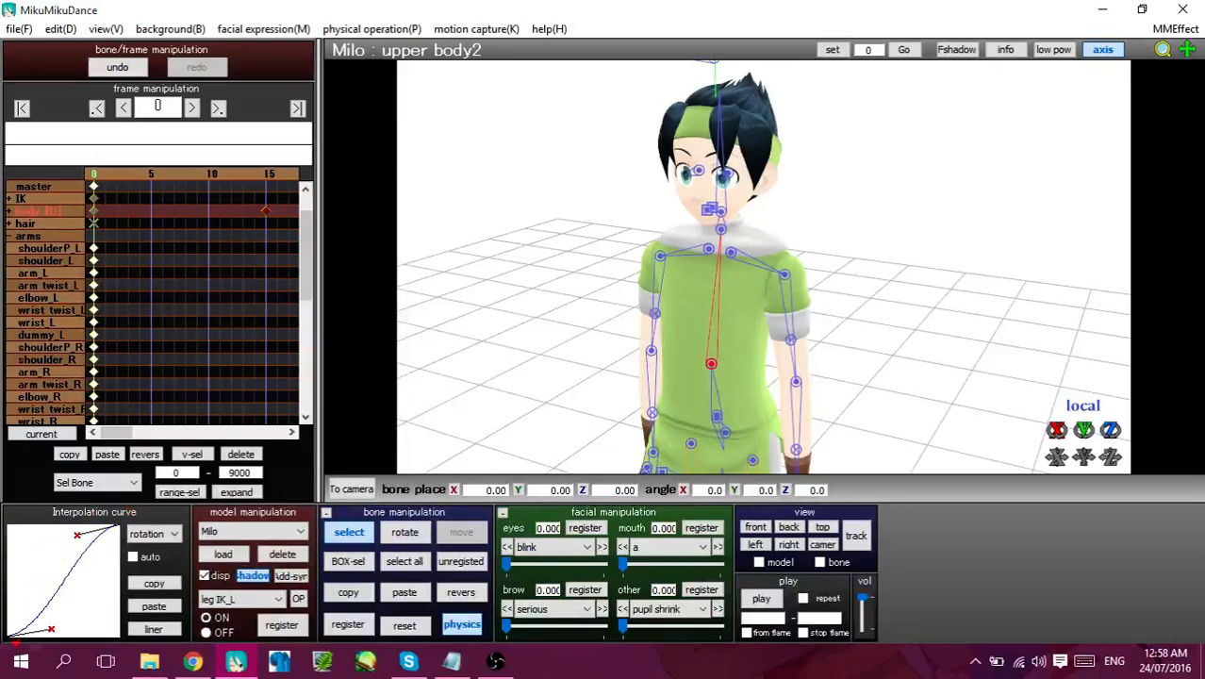
scroll(624, 440, down, 2)
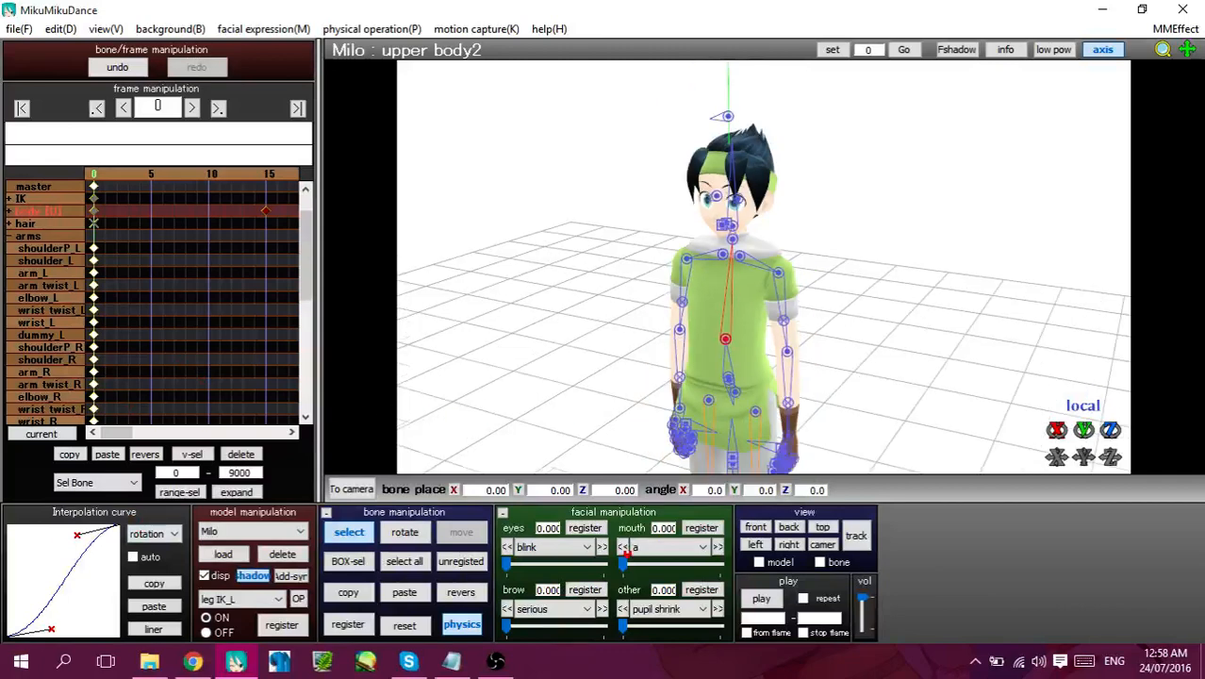
click(759, 598)
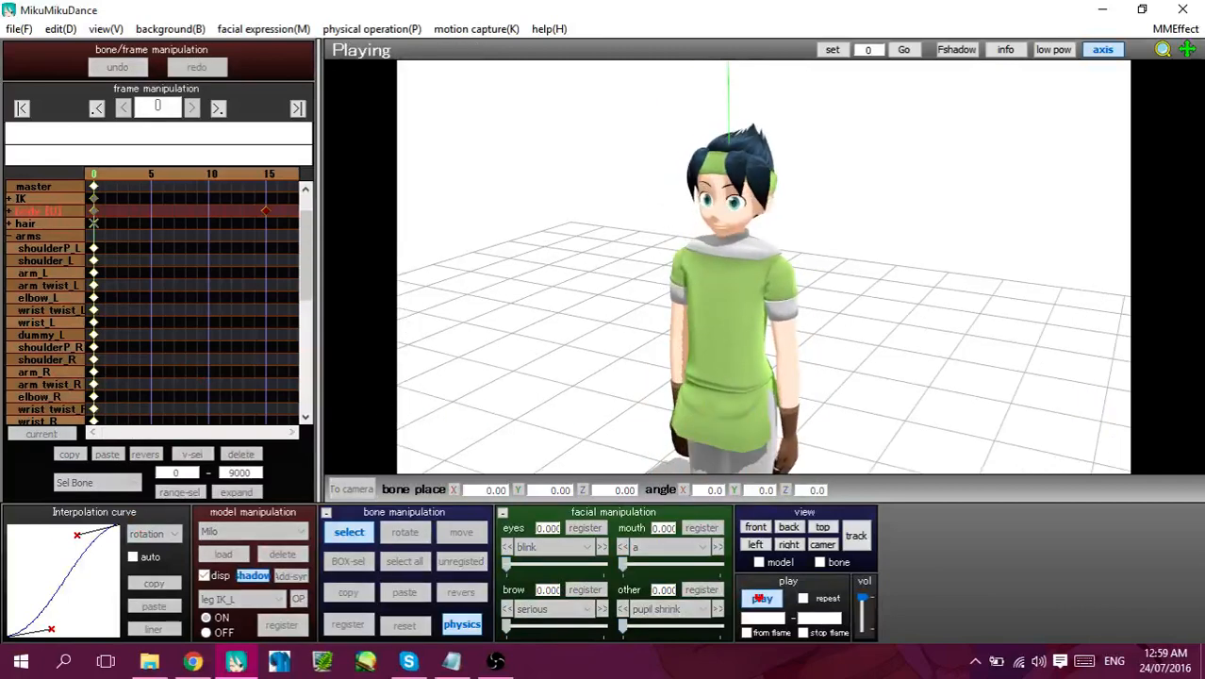
scroll(761, 304, up, 3)
right_drag(761, 304, 791, 309)
middle_drag(791, 310, 758, 341)
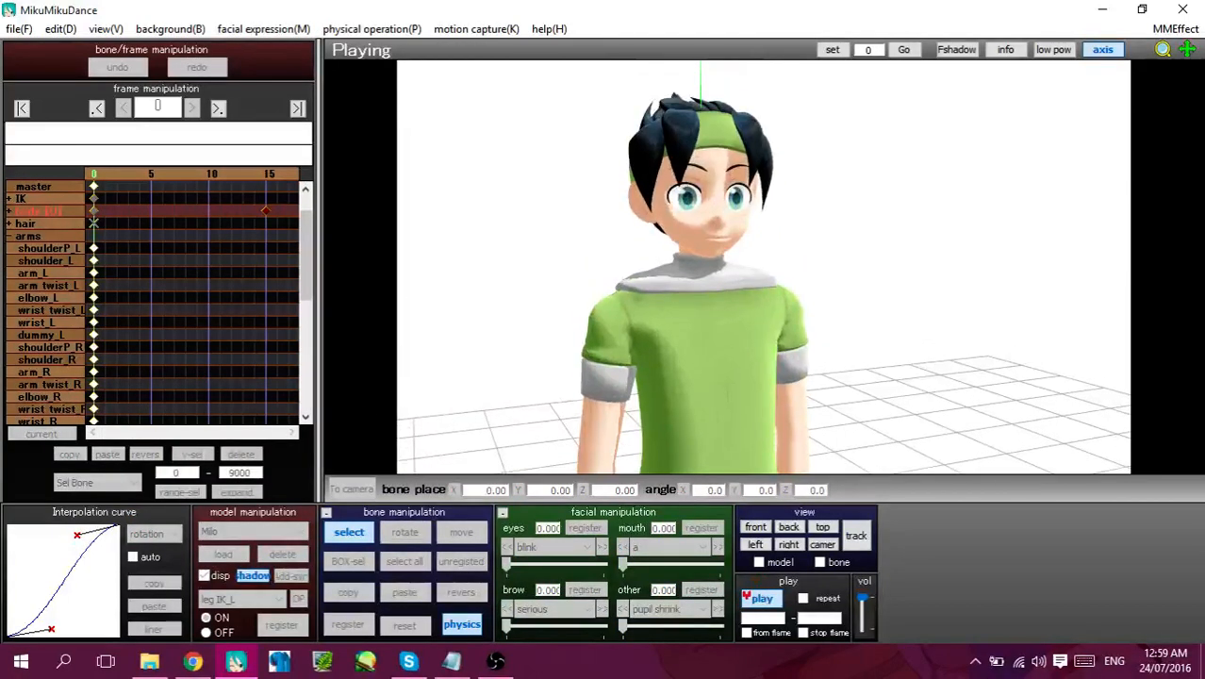
Replay the lean and nod with the gentle curve while viewing the model from the side
double_click(751, 594)
right_drag(710, 237, 822, 248)
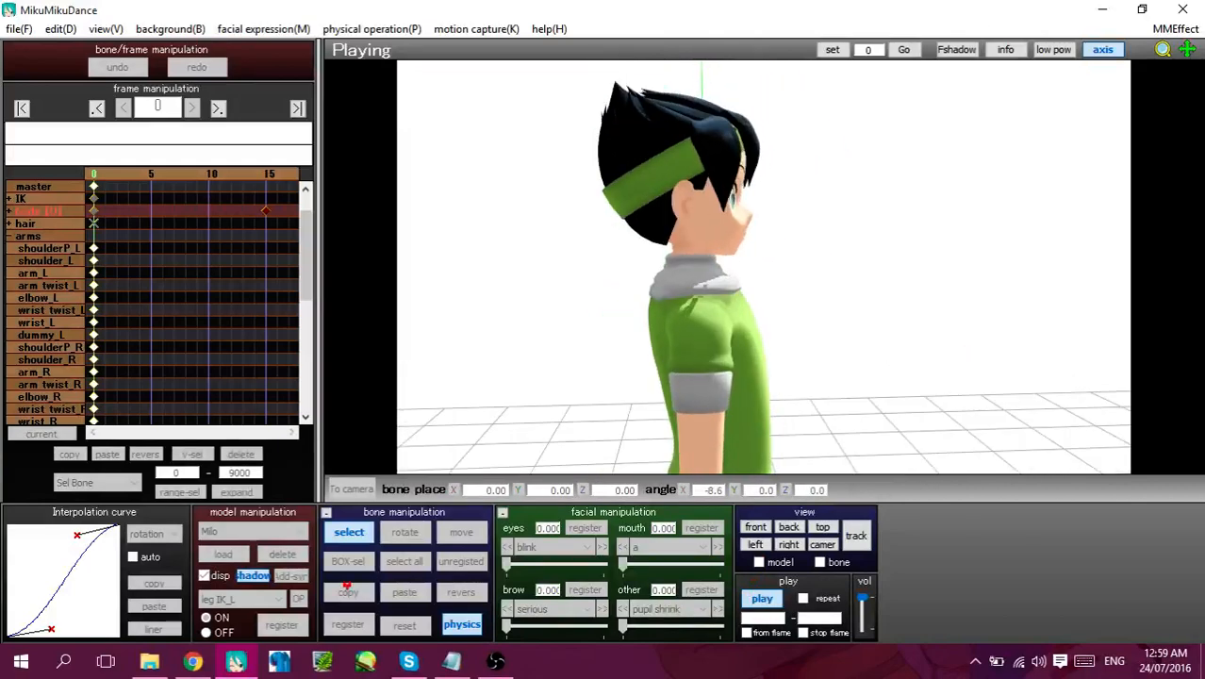
click(744, 600)
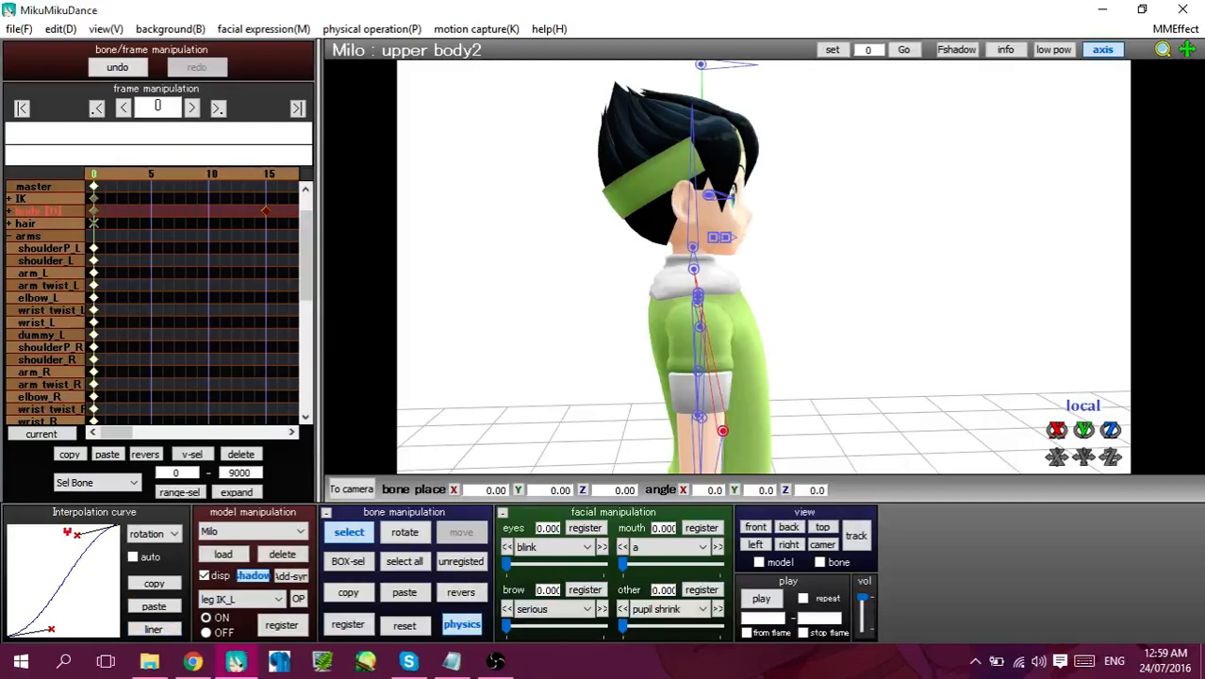
Reset the selected body keyframes' rotation curve to linear and play the lean and nod from the side
click(151, 628)
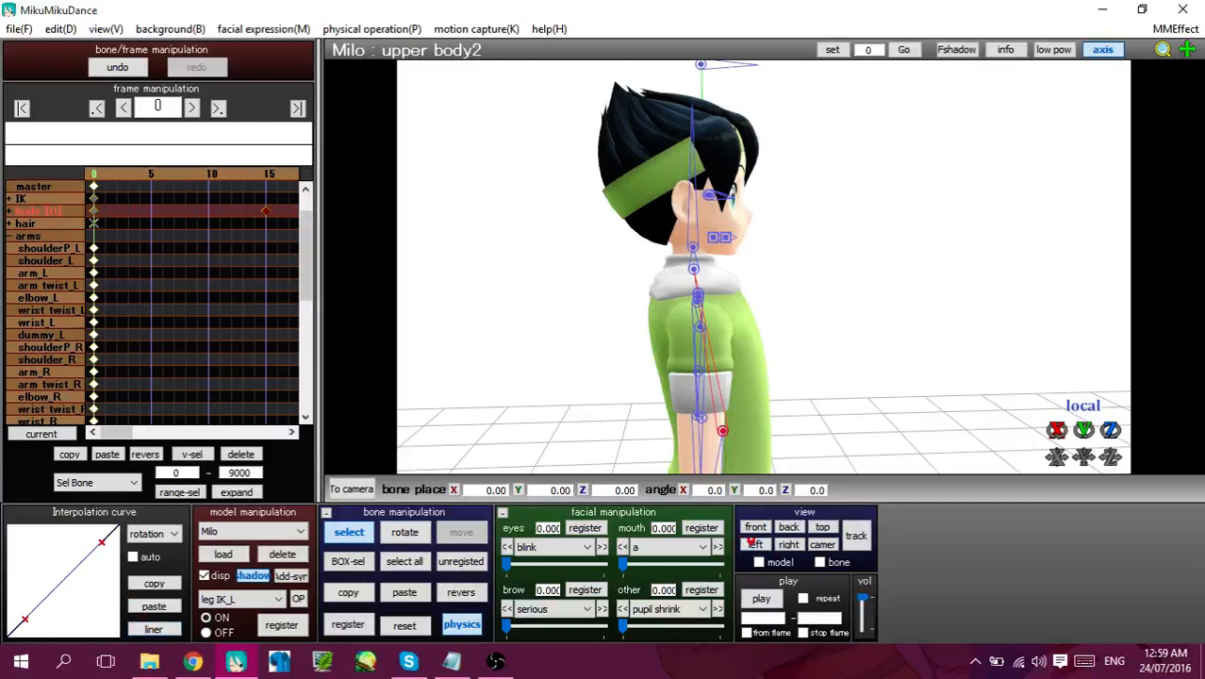
click(761, 599)
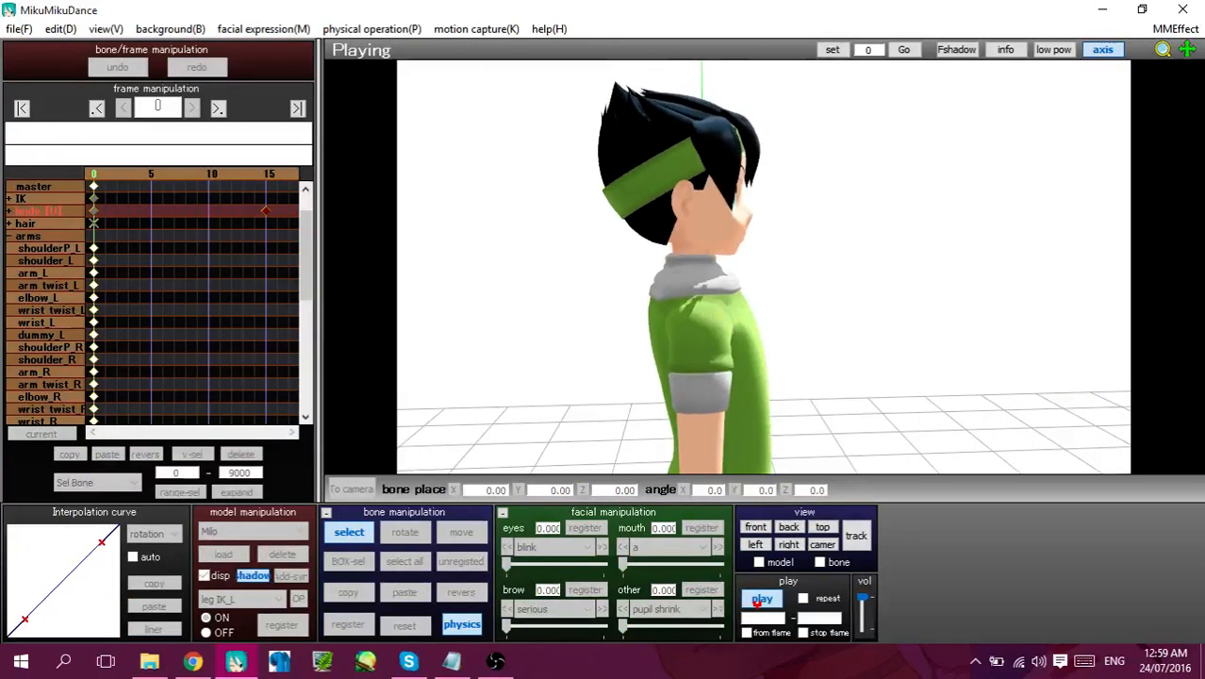
click(758, 600)
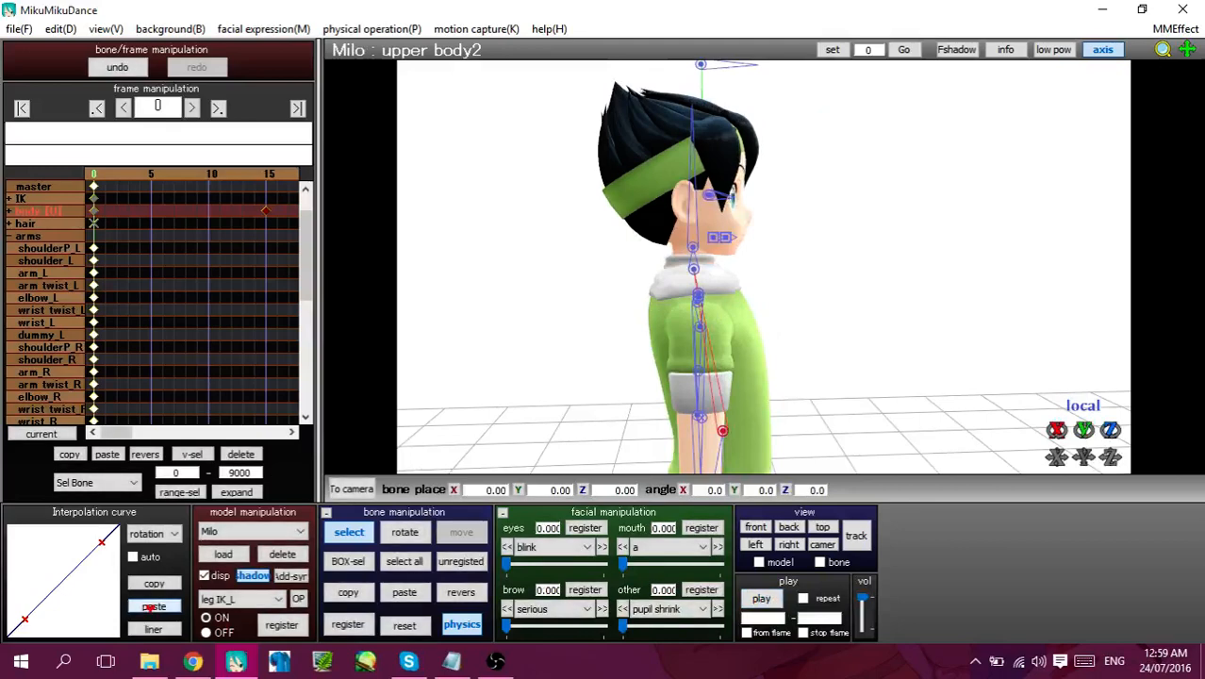
Paste the copied gentle curve back onto the selected body keyframes and examine the head from the front and a three-quarter angle
click(153, 606)
right_drag(856, 385, 740, 360)
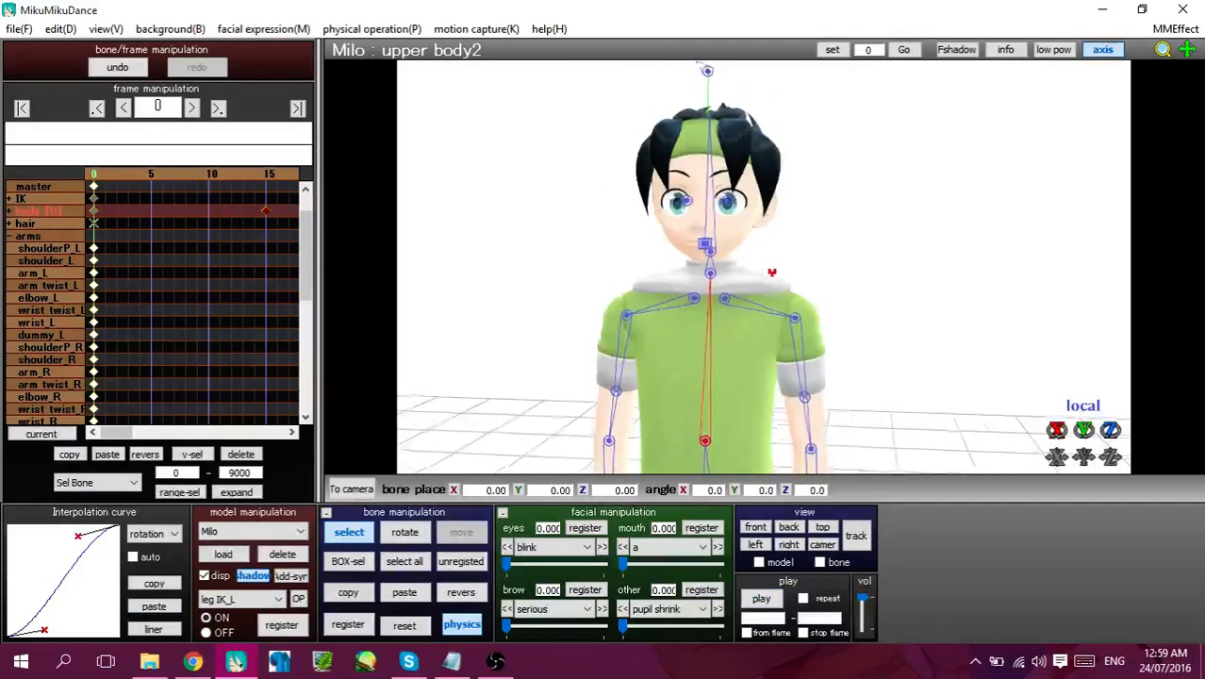
scroll(772, 271, up, 4)
middle_drag(772, 272, 758, 244)
right_drag(758, 243, 895, 307)
middle_drag(762, 260, 763, 253)
scroll(763, 253, down, 4)
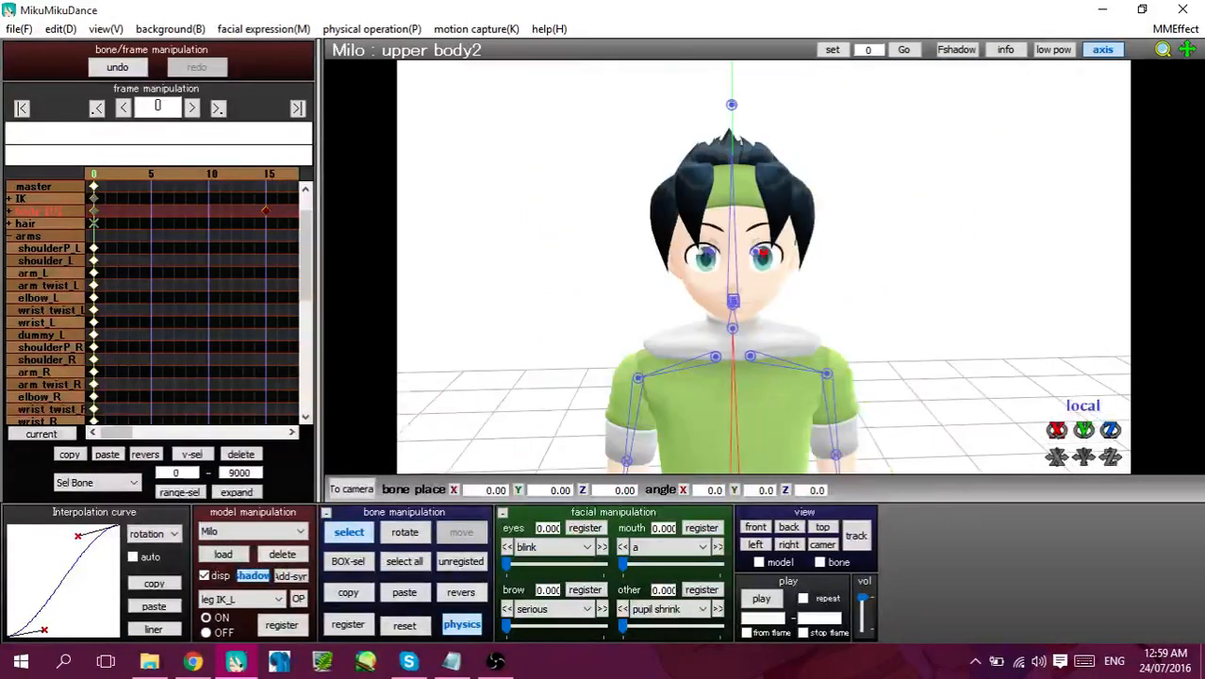
scroll(763, 253, up, 4)
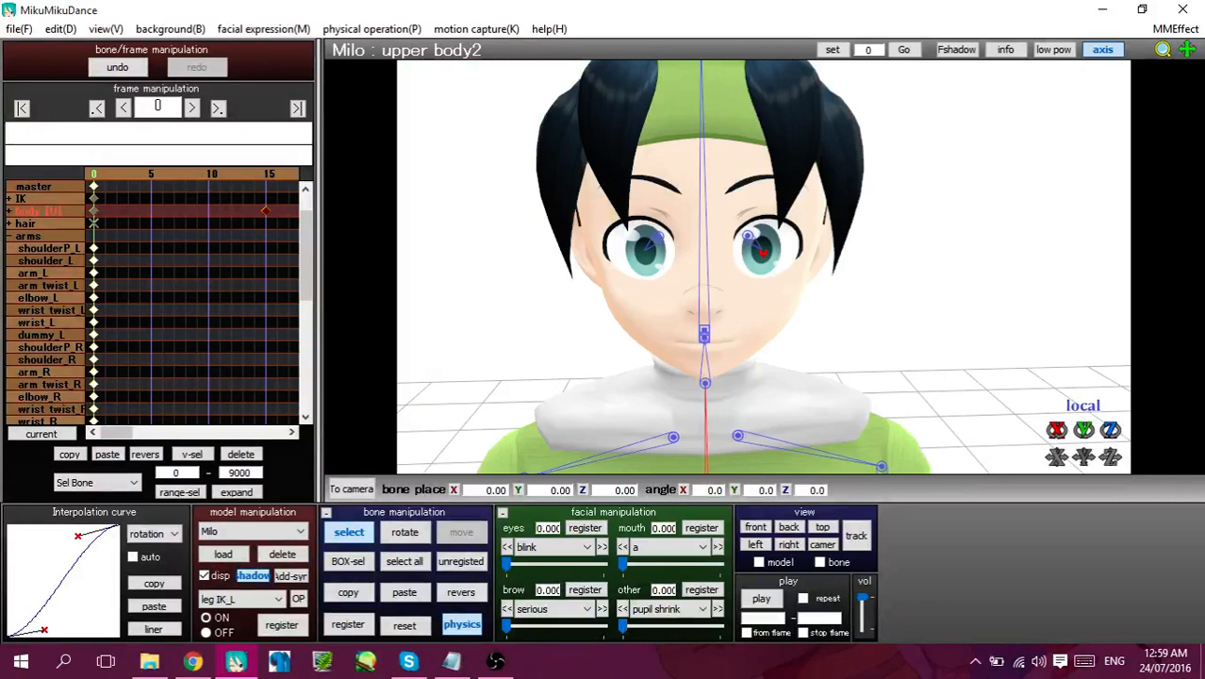
right_drag(763, 252, 824, 246)
scroll(821, 245, down, 4)
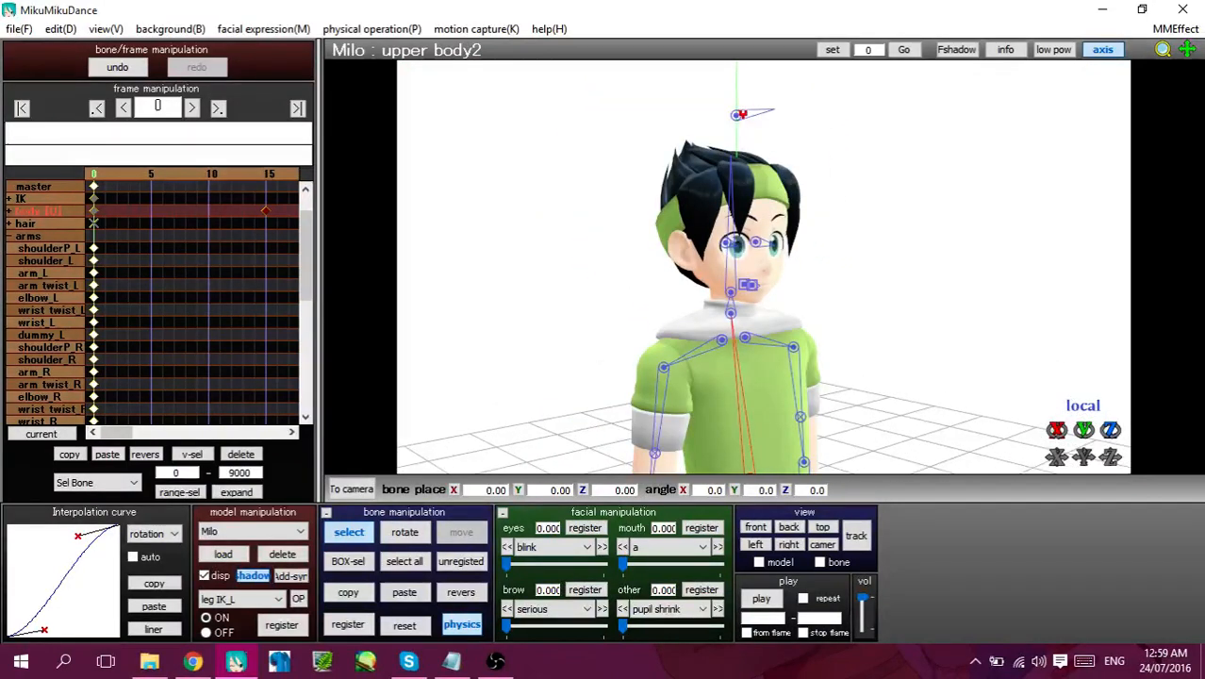
Select the eyes bone above the model's head and frame the model down to the hips
click(735, 114)
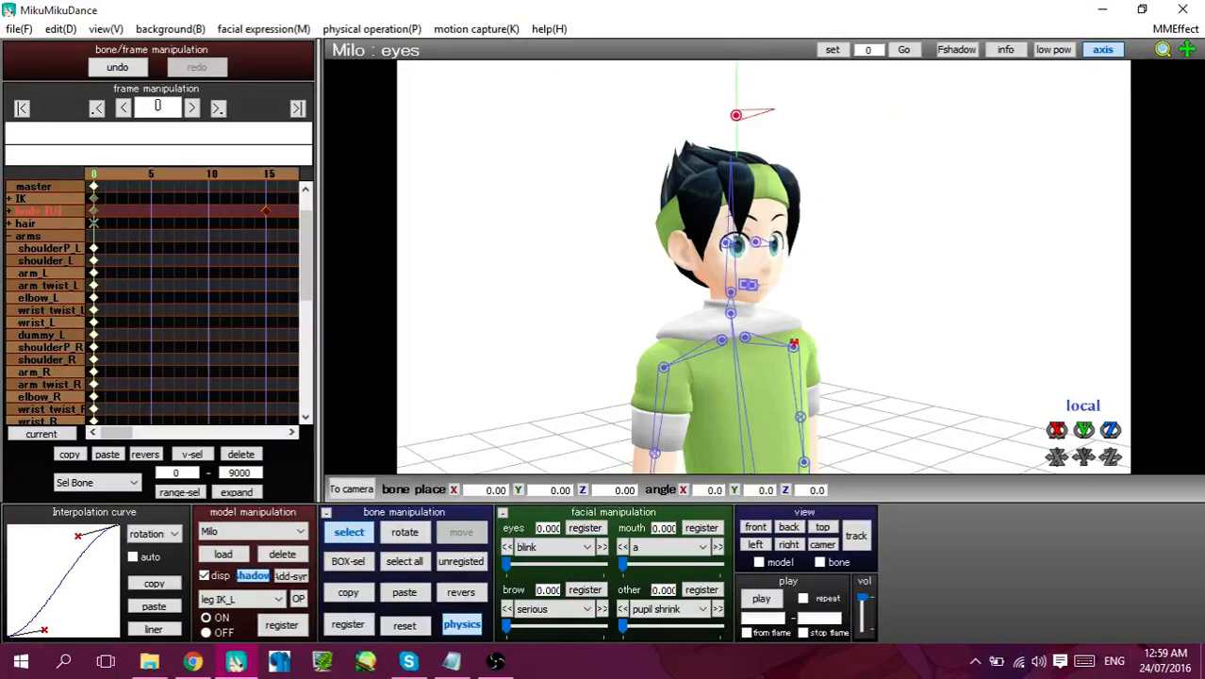
middle_drag(762, 268, 768, 242)
scroll(769, 242, down, 3)
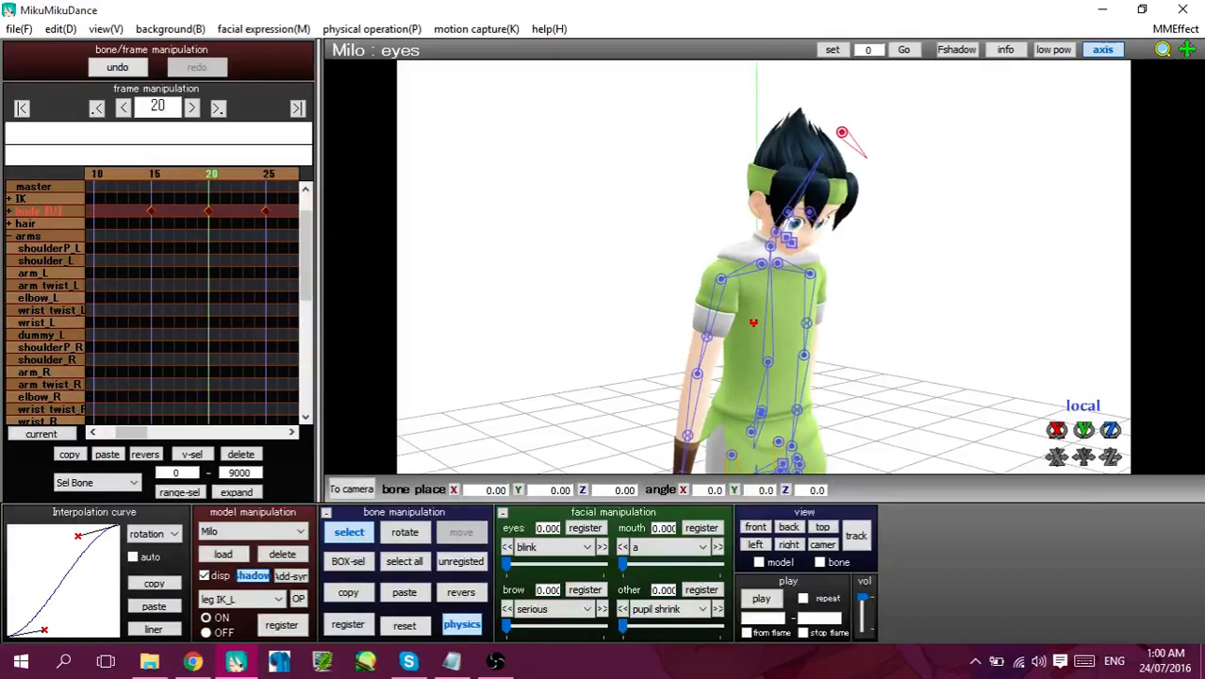
Paste the gentle curve onto the selected body keyframes again and step forward through the motion from frame 20
click(164, 606)
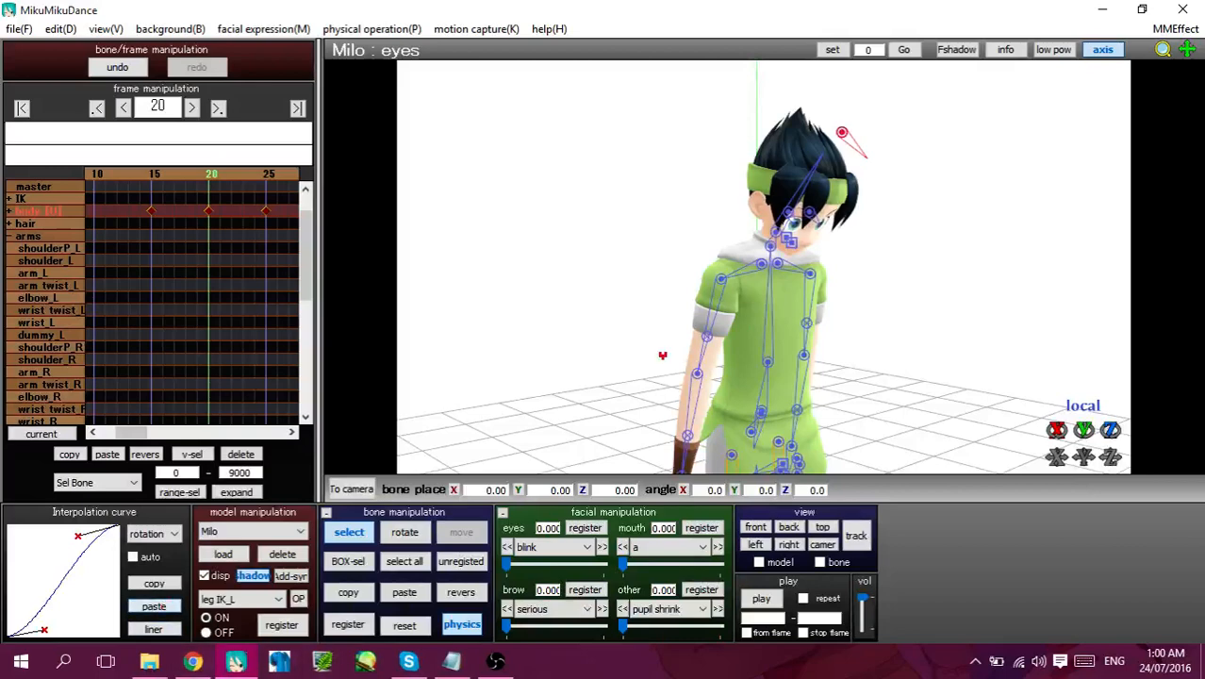
key(Right)
key(Right)
key(Right)
key(Right)
key(Right)
key(Right)
key(Right)
key(Right)
key(Right)
key(Right)
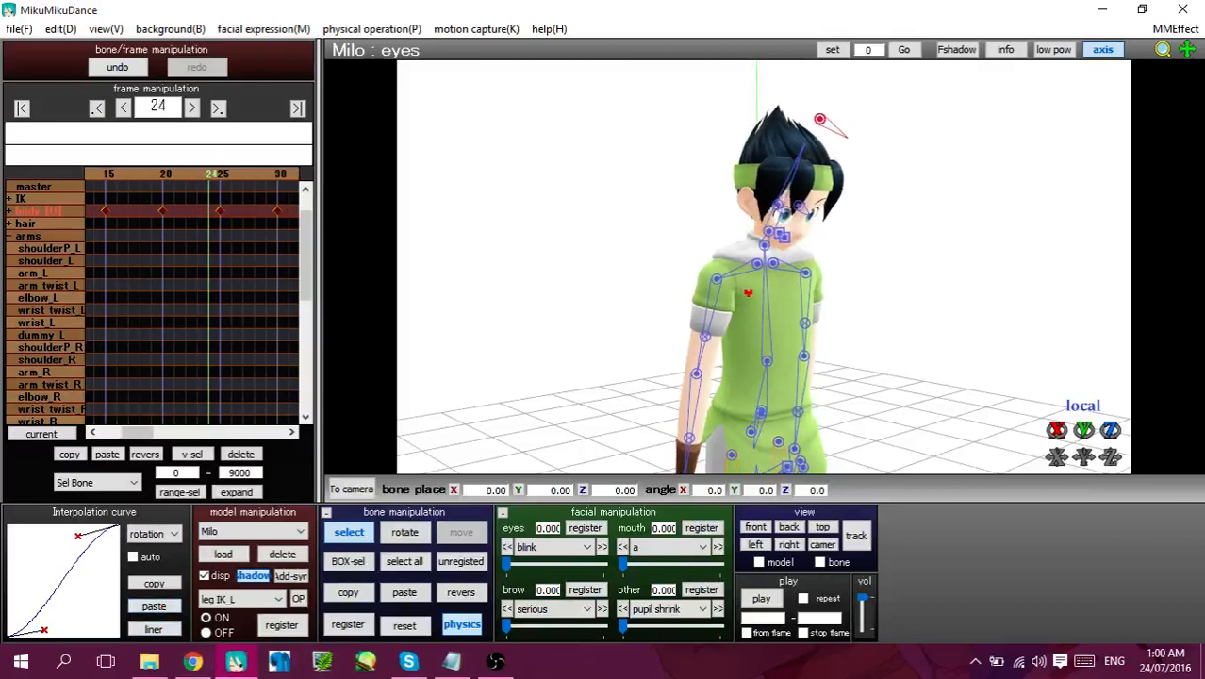
Step backward through the lean and nod to frame 0
key(Left)
key(Left)
key(Left)
key(Left)
key(Left)
key(Left)
key(Left)
key(Left)
key(Left)
key(Left)
key(Left)
key(Left)
key(Left)
key(Left)
key(Left)
key(Left)
key(Left)
key(Left)
key(Left)
key(Left)
key(Left)
key(Left)
key(Left)
key(Left)
key(Left)
key(Left)
key(Left)
key(Left)
key(Left)
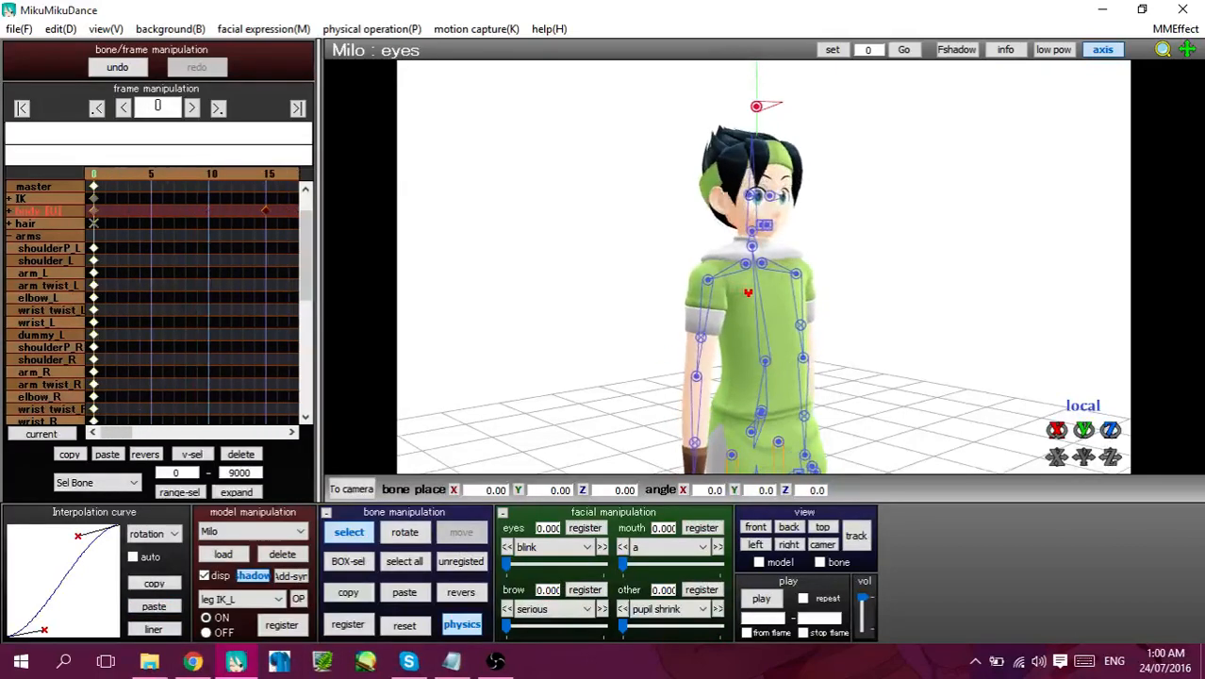
Step forward through about 20 frames of the motion to inspect the poses, and return to frame 0
key(Right)
key(Right)
key(Right)
key(Right)
key(Right)
key(Right)
key(Right)
key(Right)
key(Right)
key(Right)
key(Right)
key(Right)
key(Right)
key(Right)
key(Right)
key(Right)
key(Right)
key(Right)
key(Right)
key(Right)
key(Left)
key(Left)
key(Left)
key(Left)
key(Left)
key(Left)
key(Left)
key(Left)
key(Left)
key(Left)
key(Left)
key(Left)
key(Left)
key(Left)
key(Left)
key(Left)
key(Left)
key(Left)
key(Left)
key(Left)
key(Left)
key(Left)
key(Left)
key(Left)
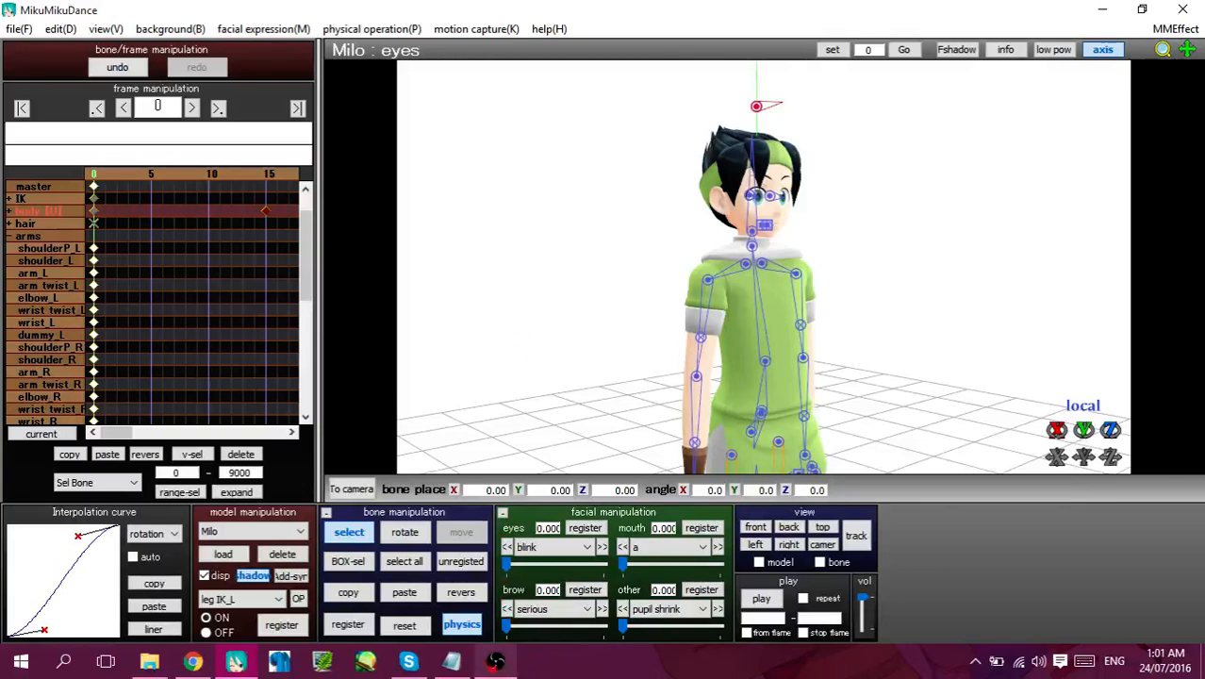
Switch to the Open Broadcaster Software window
click(495, 660)
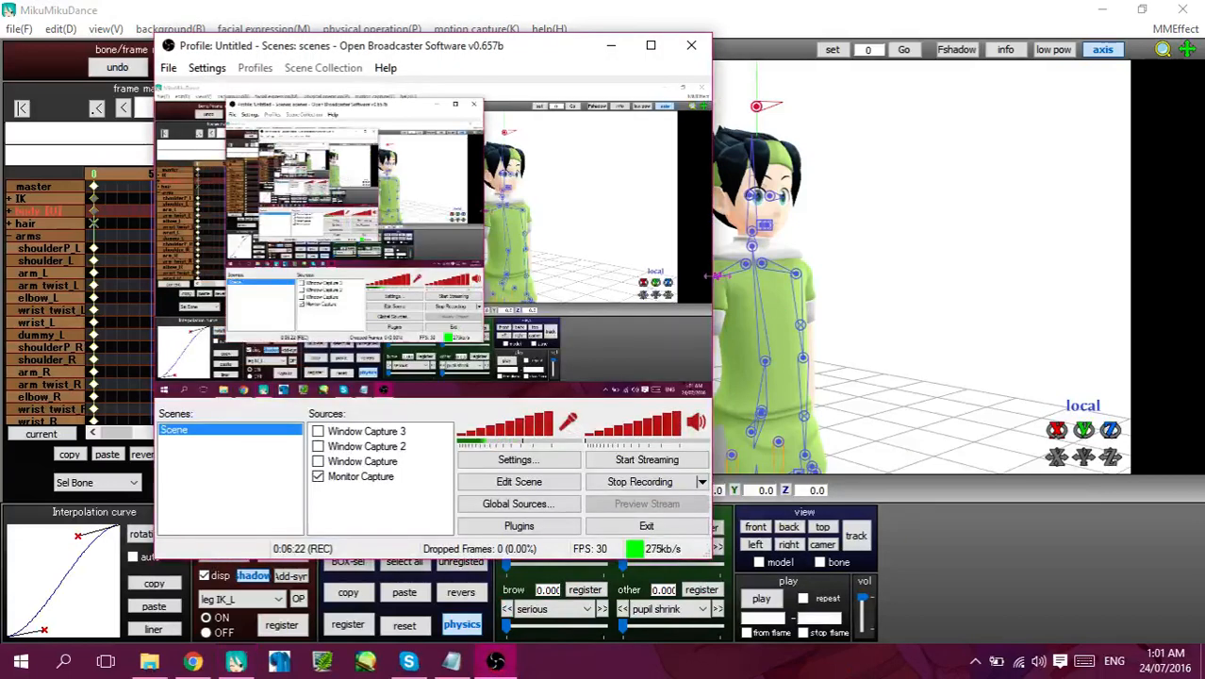